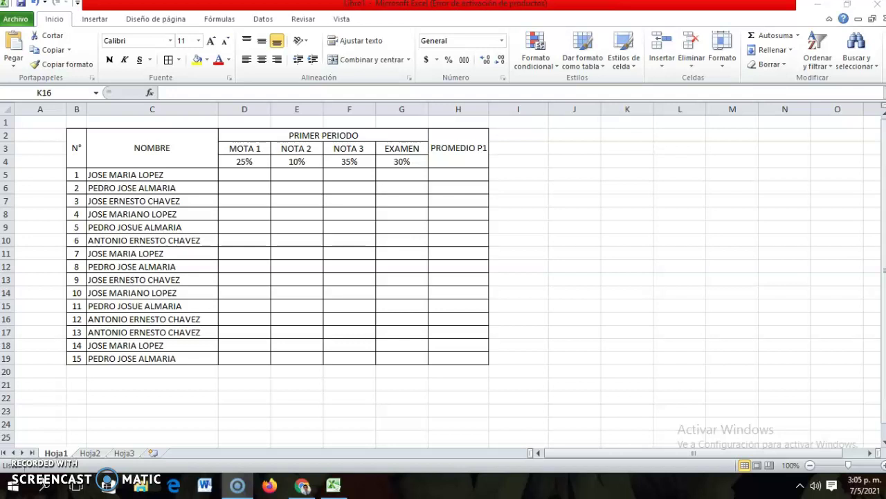
Step: Enter the MOTA 1 grades in D5:D19: 8, 5, 8, 5, 8, 5, 8, 3, 8, 9, 5, 7, 5, 8, 5
left_click(233, 166)
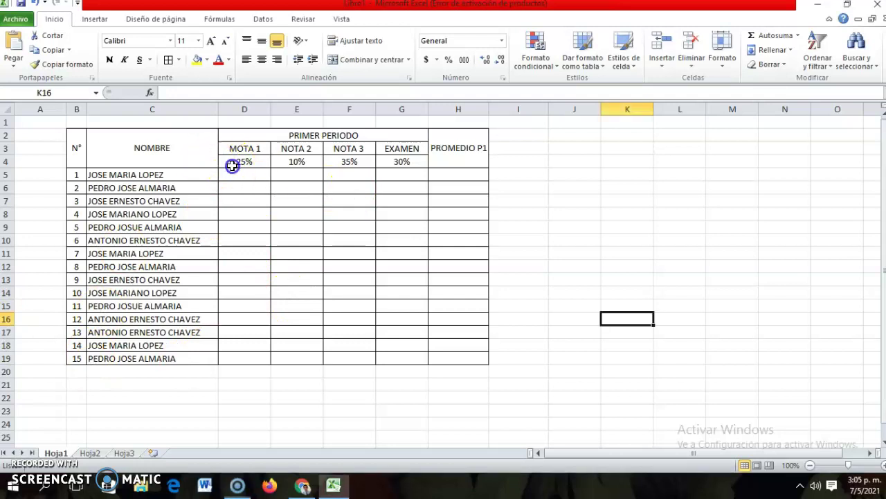
left_click(242, 178)
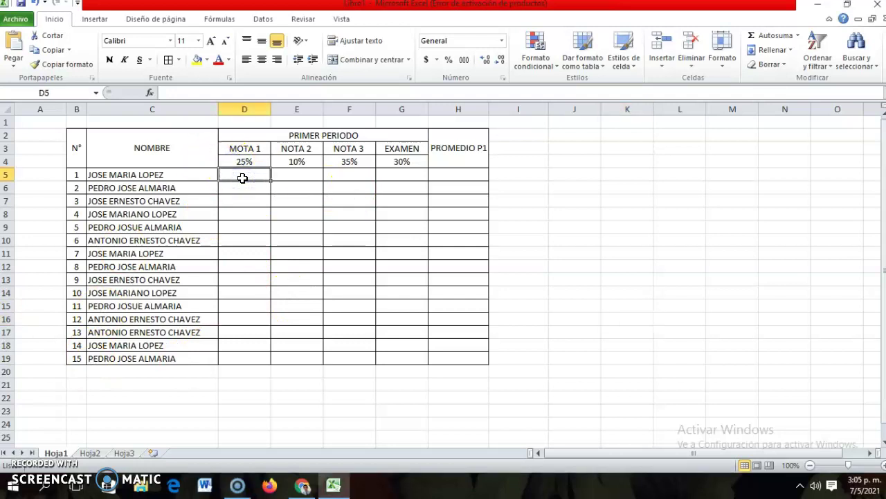
type("8")
key("Return")
type("5")
key("Return")
type("8")
key("Return")
type("5")
key("Return")
type("8 5 8 58 8")
key("Return")
type("9")
key("Return")
type("5")
key("Return")
type("7")
key("Return")
type("5")
key("Return")
type("8")
key("Return")
type("5")
key("Return")
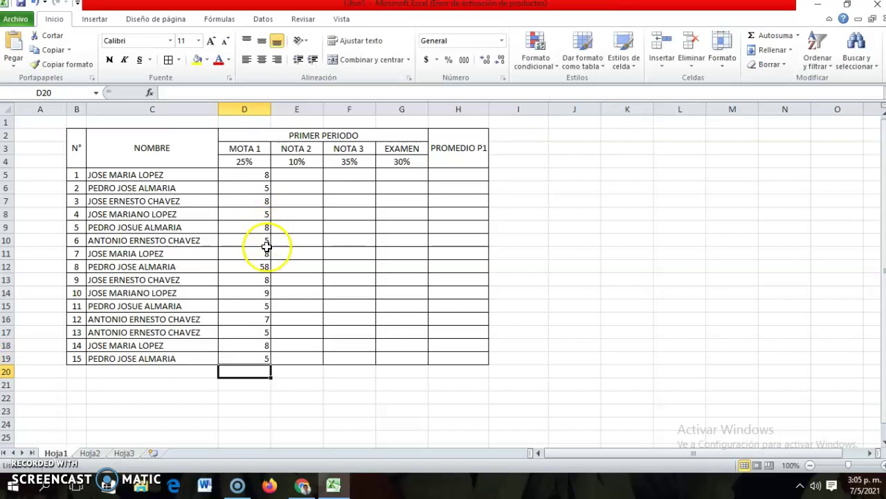
left_click(263, 270)
type("3")
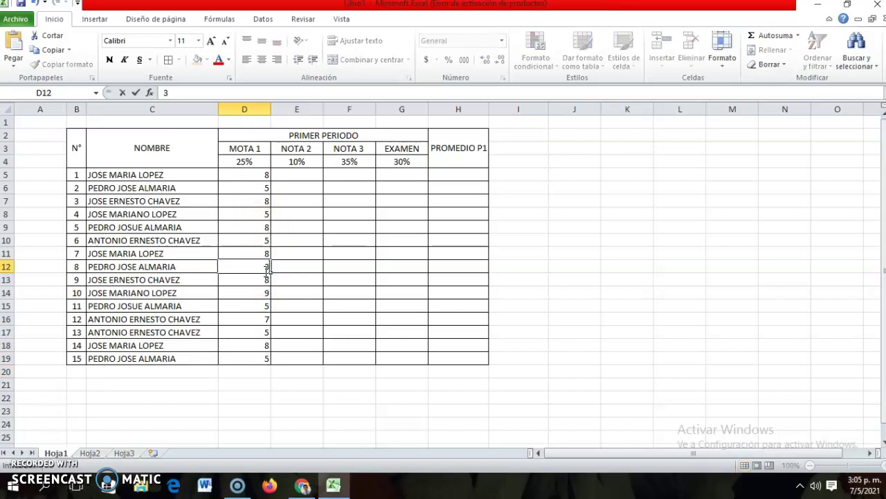
Step: Copy the MOTA 1 grades in D5:D19 into the NOTA 3 column of the first period, starting at F5
left_click_drag(267, 175, 262, 361)
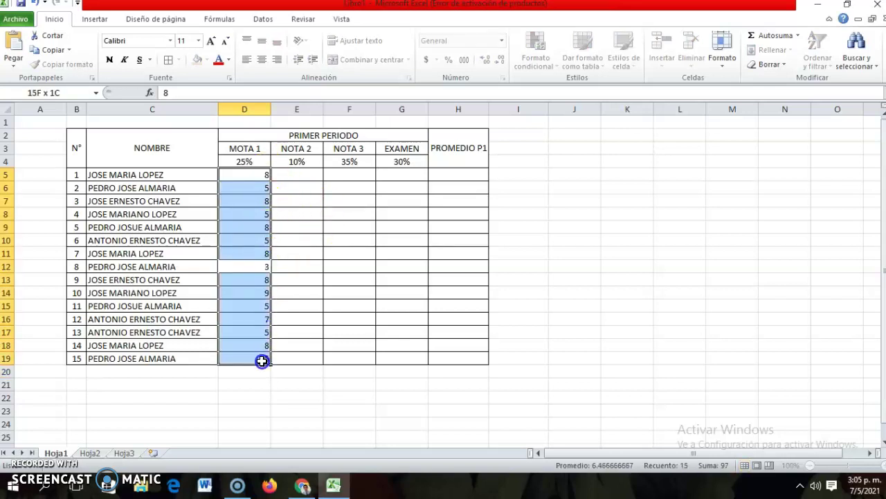
key("ctrl+c")
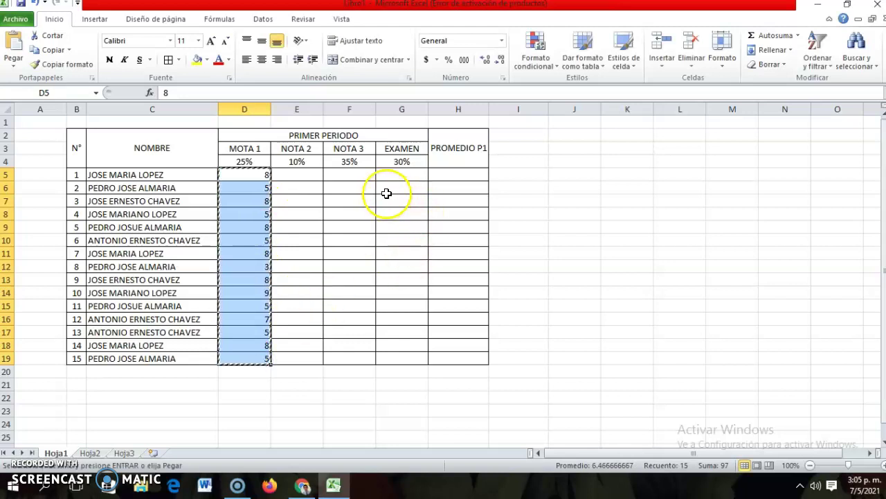
left_click(352, 174)
key("ctrl+v")
Step: Enter the NOTA 2 grades in E5:E19: 8, 5, 5, 8, 6, 7, 5, 8, 5, 8, 8, 8, 6, 8, 9
left_click(294, 173)
key("Down")
type("7")
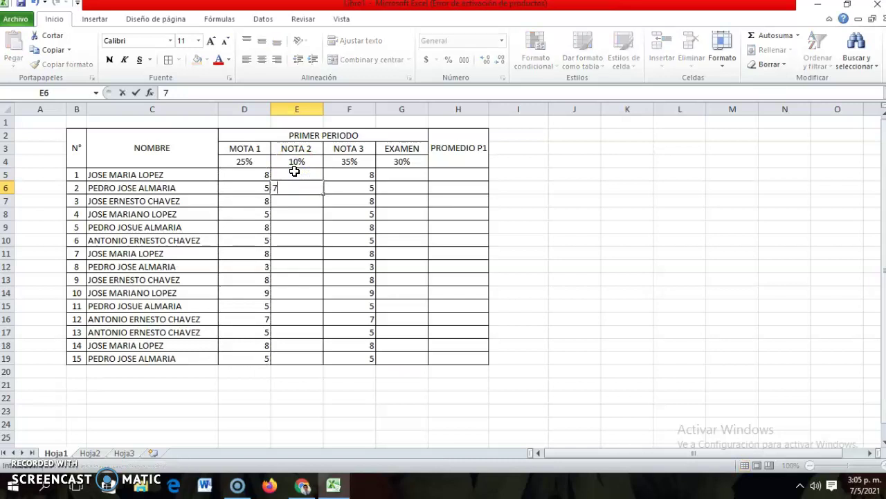
key("Up")
type("8")
key("Return")
type("5")
key("Return")
type("5")
key("Return")
type("8 6 7 5 8 5")
key("Return")
type("8")
key("Return")
type("58")
key("Return")
key("Return")
type("6")
key("Return")
type("8")
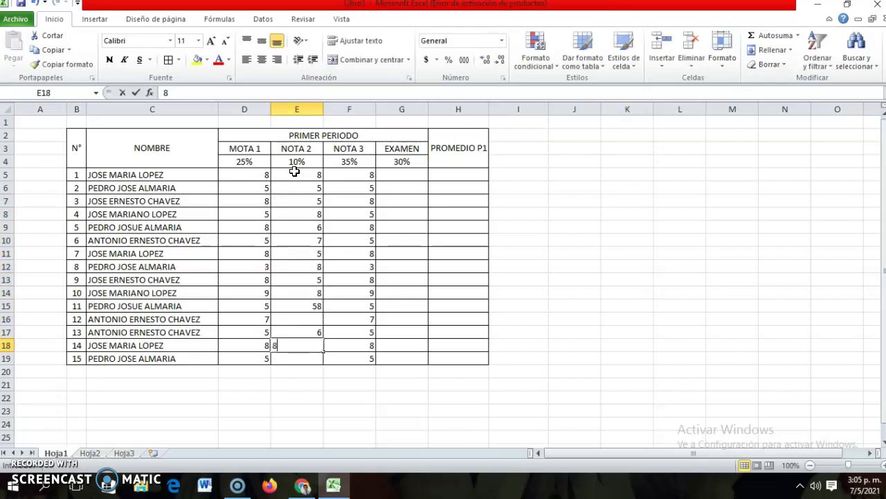
key("Return")
type("9")
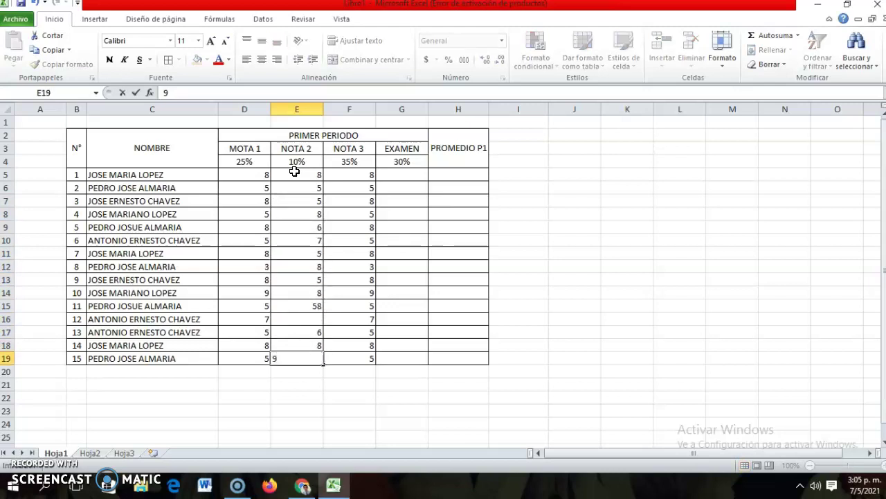
double_click(312, 305)
key("Delete")
key("Return")
type("8")
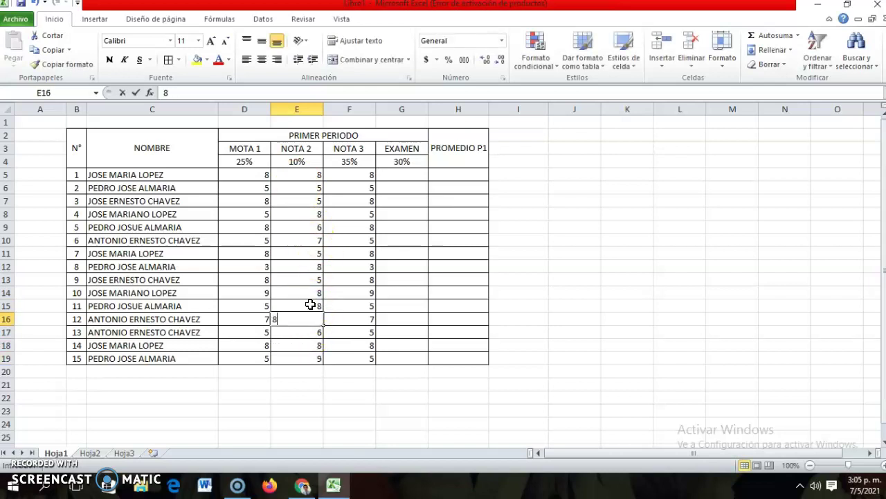
Step: Copy the NOTA 2 grades in E5:E19 into the EXAMEN column, starting at G5
left_click(403, 178)
left_click_drag(305, 174, 309, 364)
key("ctrl+c")
left_click(406, 173)
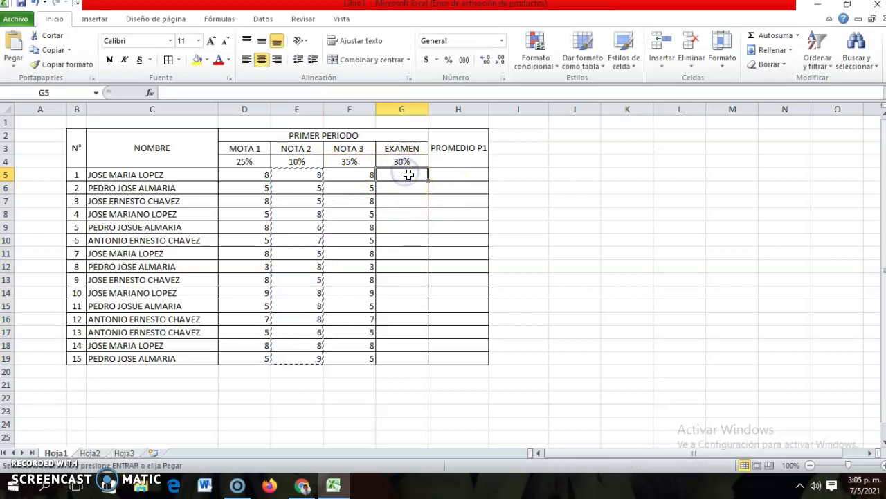
key("ctrl+v")
left_click(495, 398)
Step: Center all the first-period grades in D5:G19 horizontally
left_click_drag(409, 356, 246, 175)
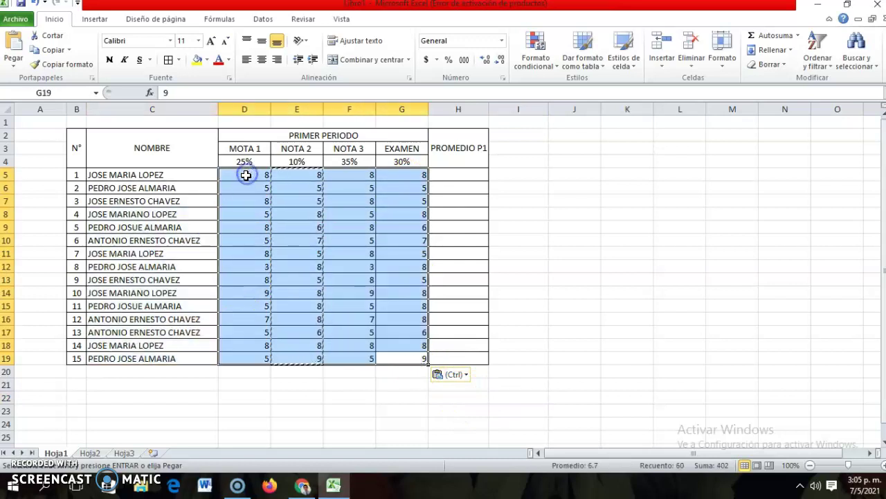
left_click(262, 59)
left_click(627, 319)
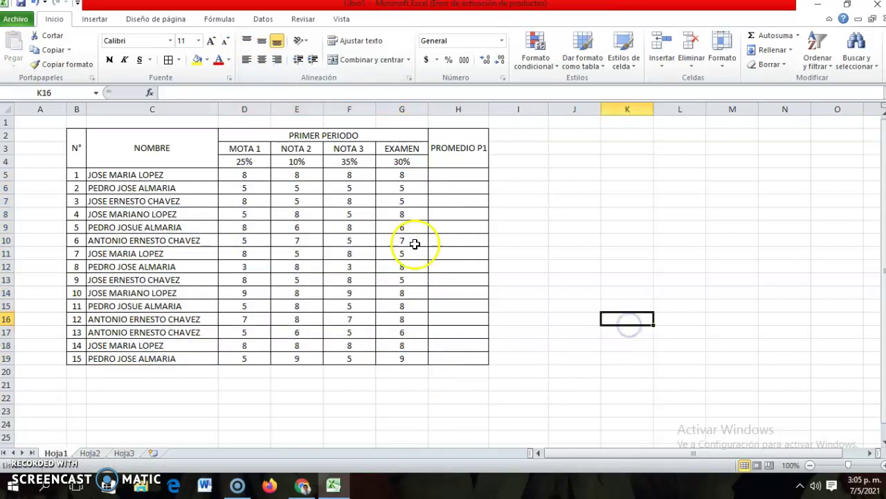
Step: Duplicate the whole PRIMER PERIODO block with its average column, D2:H19, beside the table starting at I2
left_click_drag(276, 131, 434, 359)
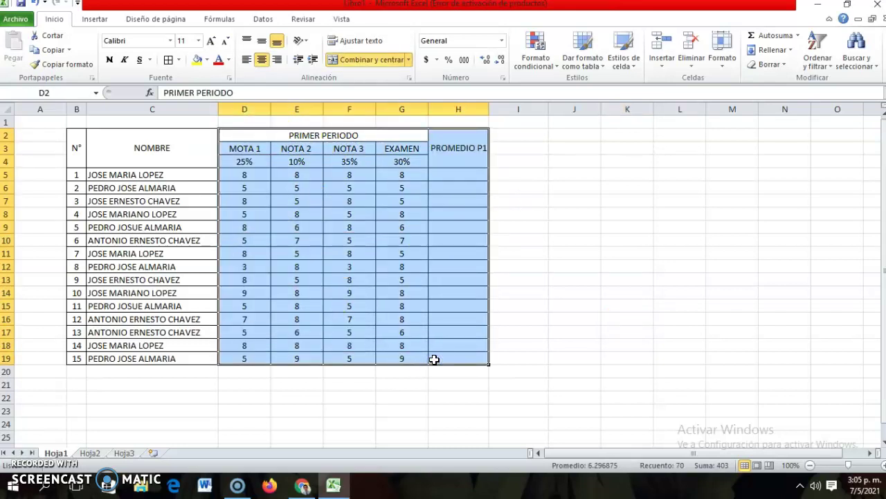
key("ctrl+c")
left_click(525, 141)
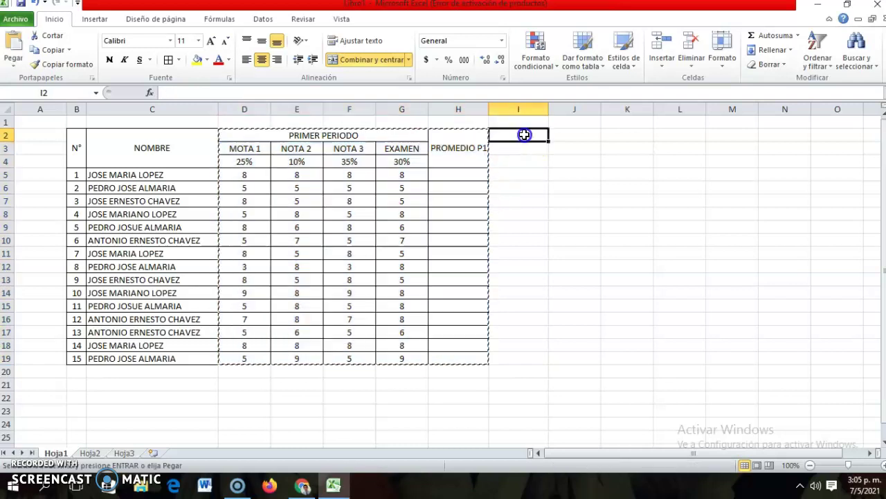
key("ctrl+v")
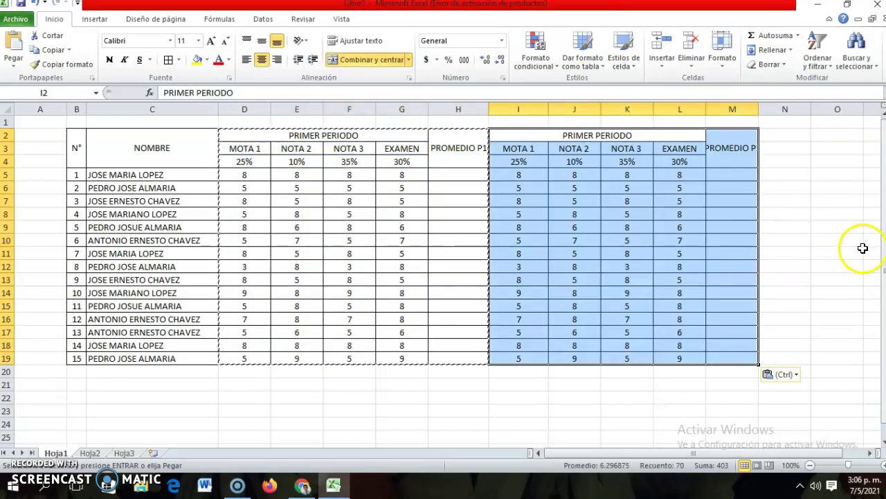
left_click(862, 251)
Step: Widen column M so that the heading of the copied average column fits completely
left_click(797, 187)
type("=")
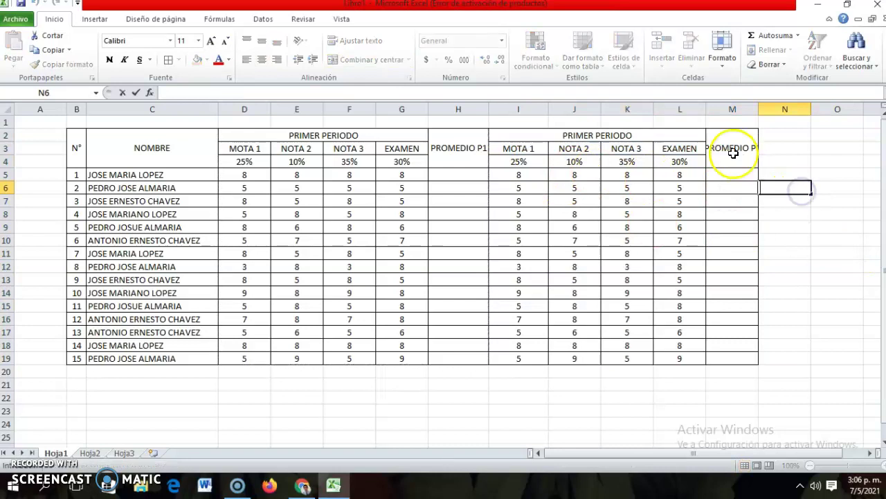
left_click(763, 109)
left_click(755, 109)
left_click_drag(759, 110, 767, 111)
Step: Rename the copied block's period heading to SEGUNDO PERIODO and its average heading to PROMEDIO P2
left_click(609, 135)
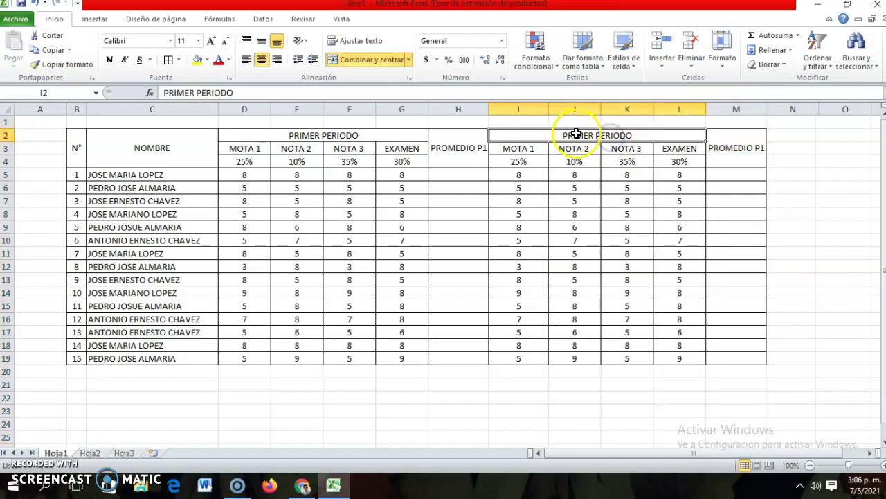
double_click(179, 92)
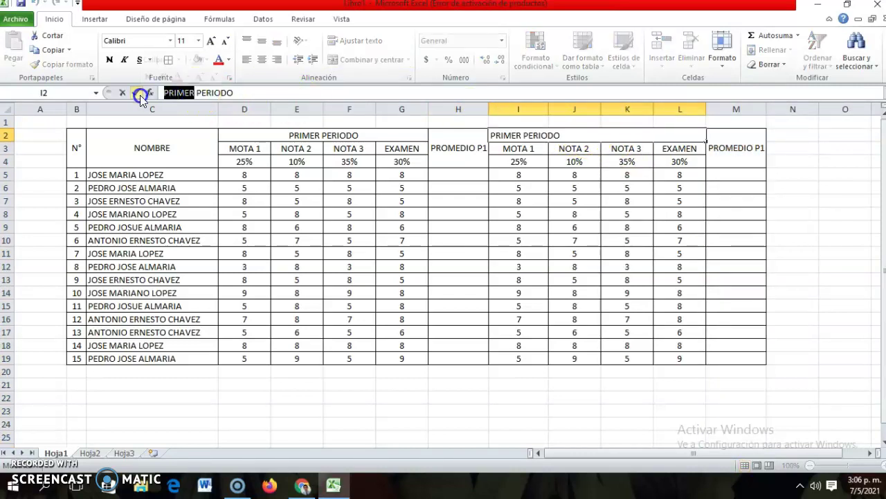
type("SEGUNDO")
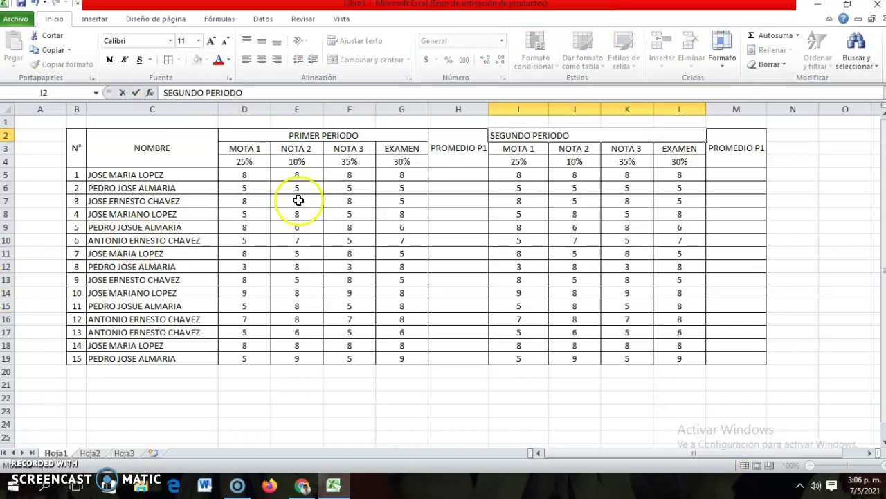
left_click(752, 150)
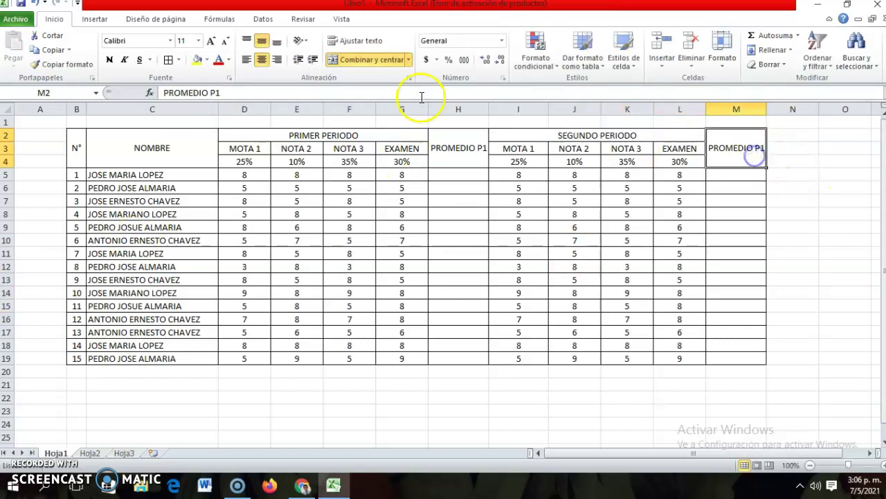
left_click(224, 93)
key("BackSpace")
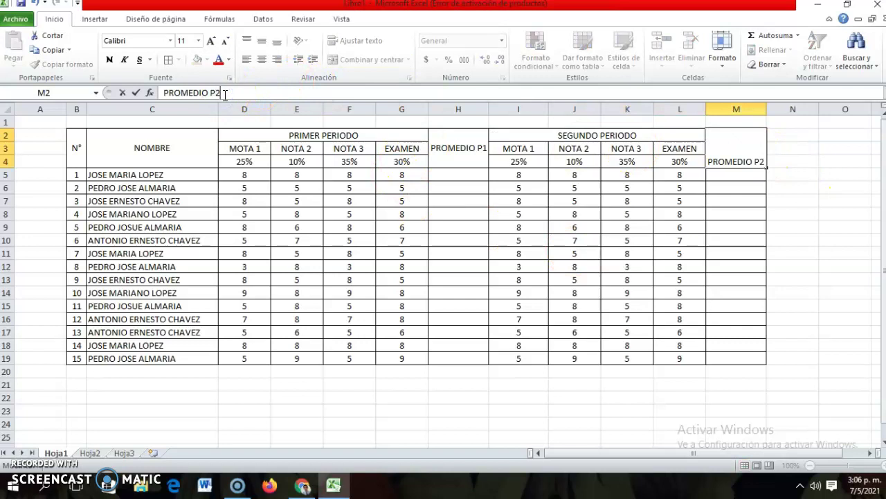
left_click(368, 412)
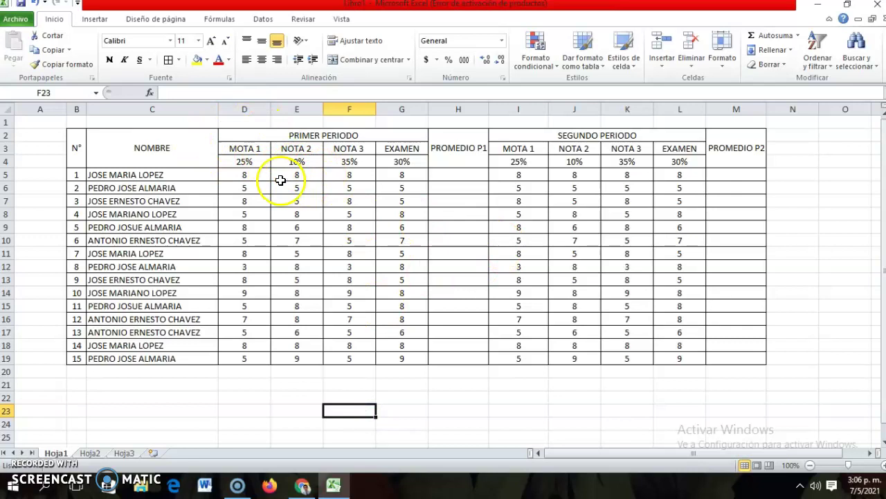
Step: Change the first student's first-period grades to 3 for MOTA 1, 10 for NOTA 2 and 5 for NOTA 3
left_click(457, 174)
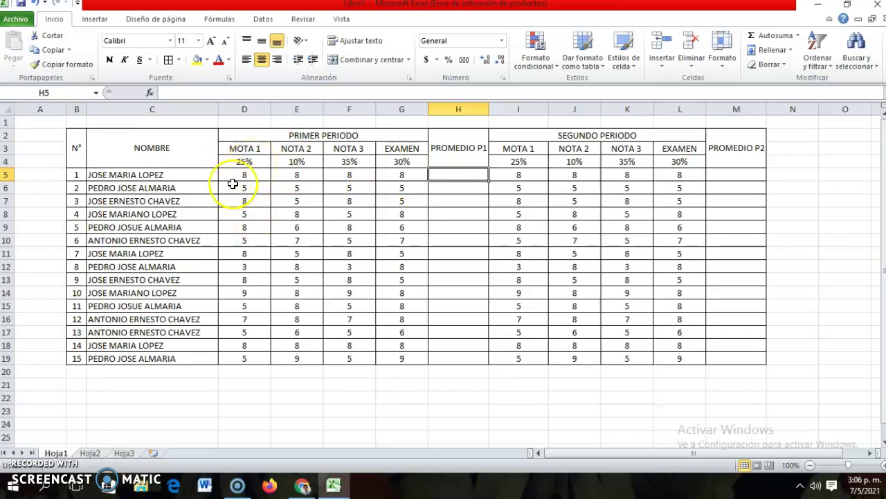
left_click(254, 178)
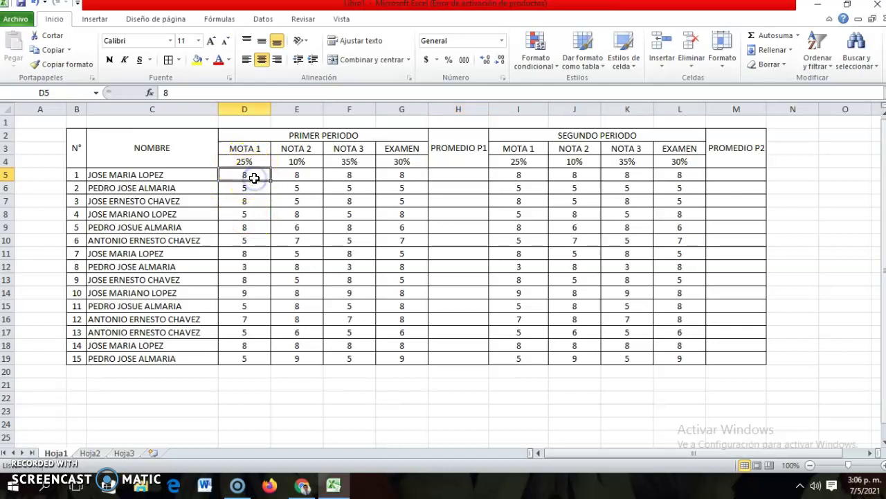
type("3")
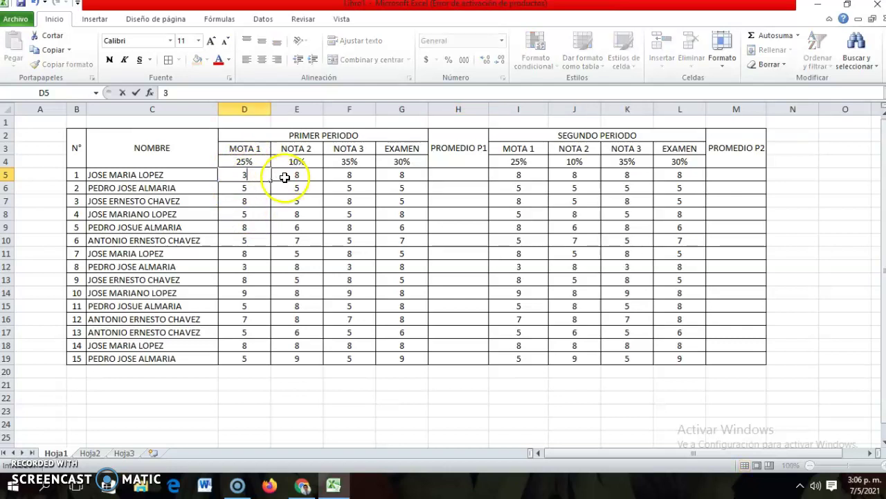
left_click(285, 176)
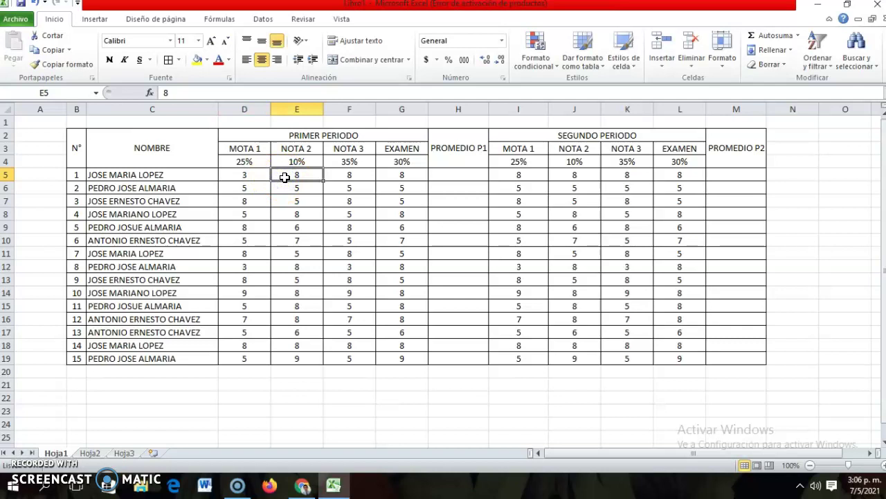
type("10")
left_click(356, 173)
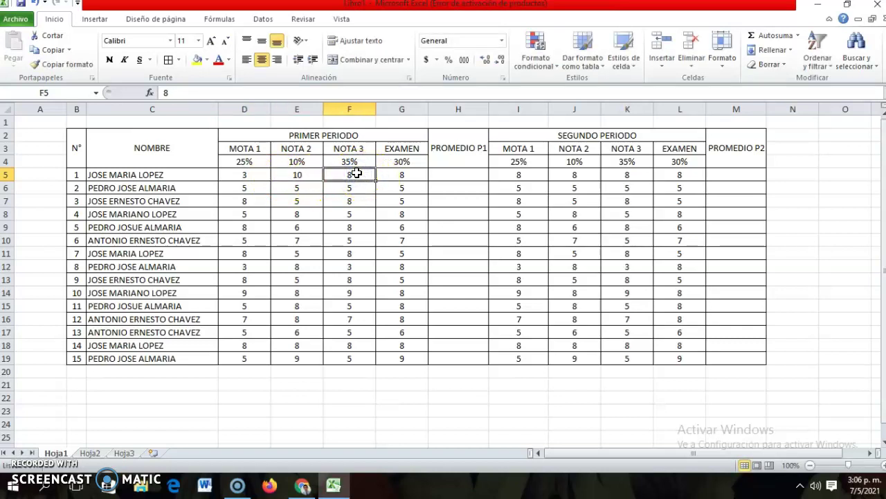
type("5")
left_click(390, 176)
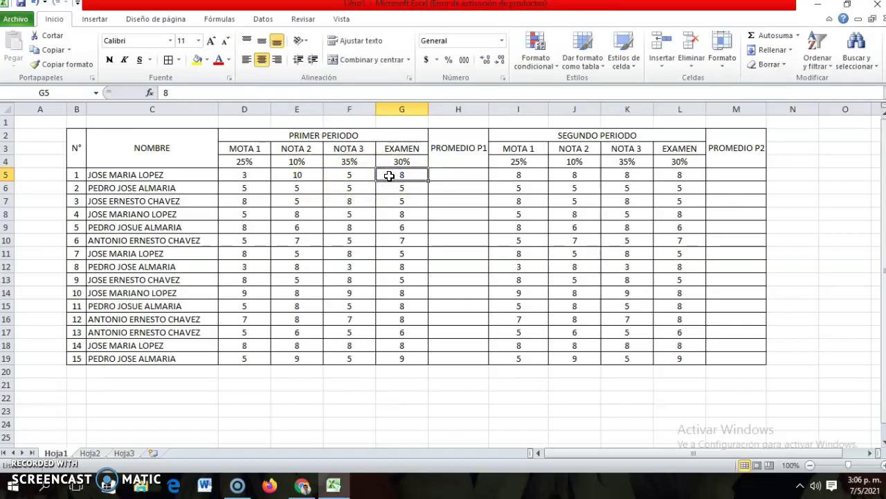
Step: Enter the first student's PROMEDIO P1 formula in H5 as =(D5*0.25+E5*0.10+F50.35+G5*0.30)
left_click(458, 173)
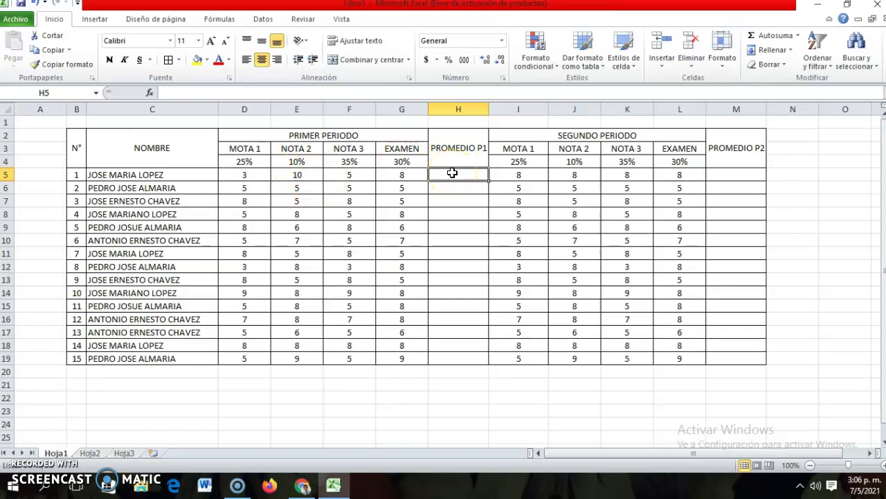
type("=(")
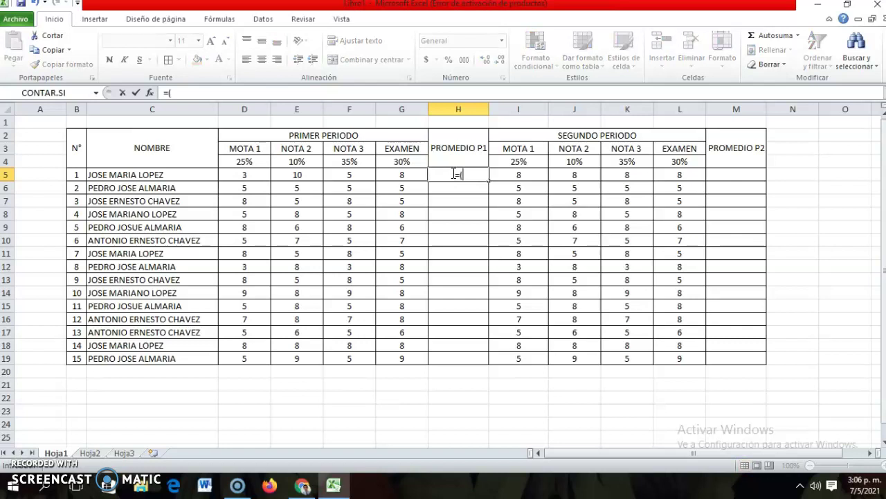
left_click(249, 175)
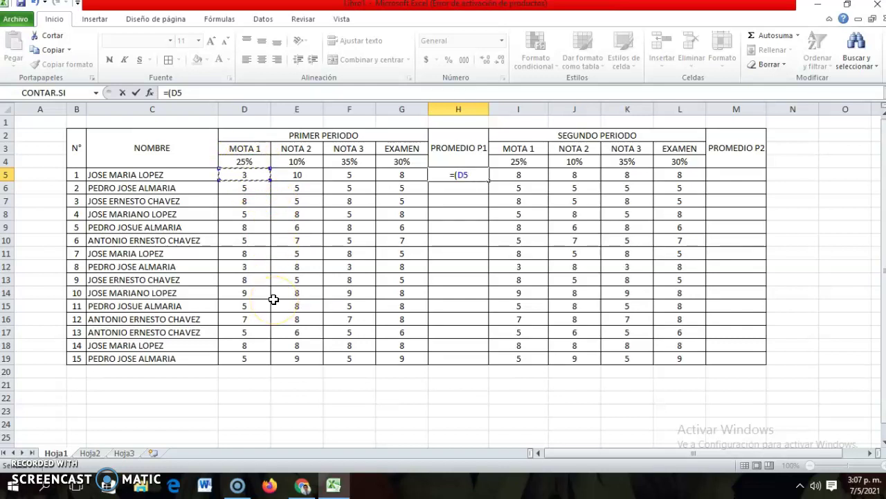
type("*0.25")
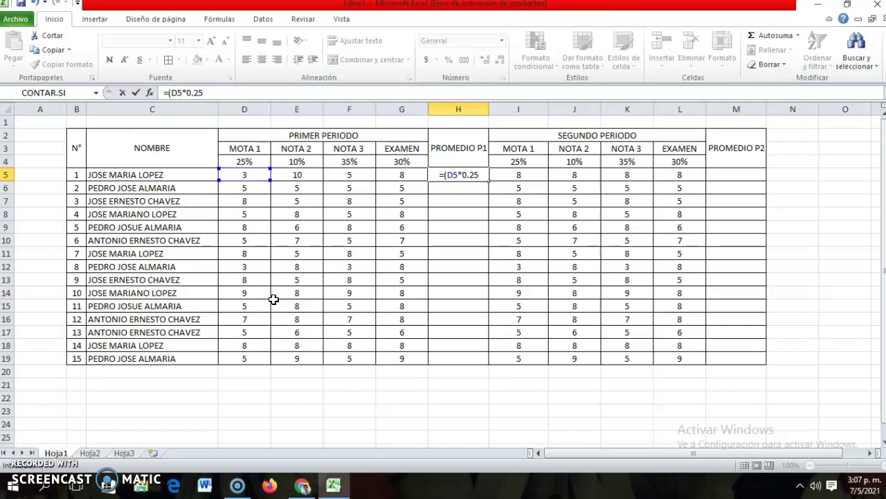
type("+")
left_click(297, 175)
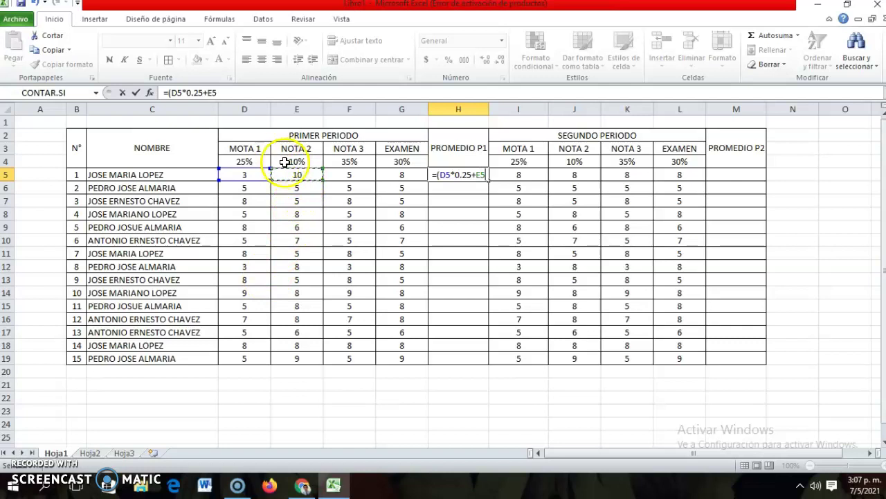
type("*0.")
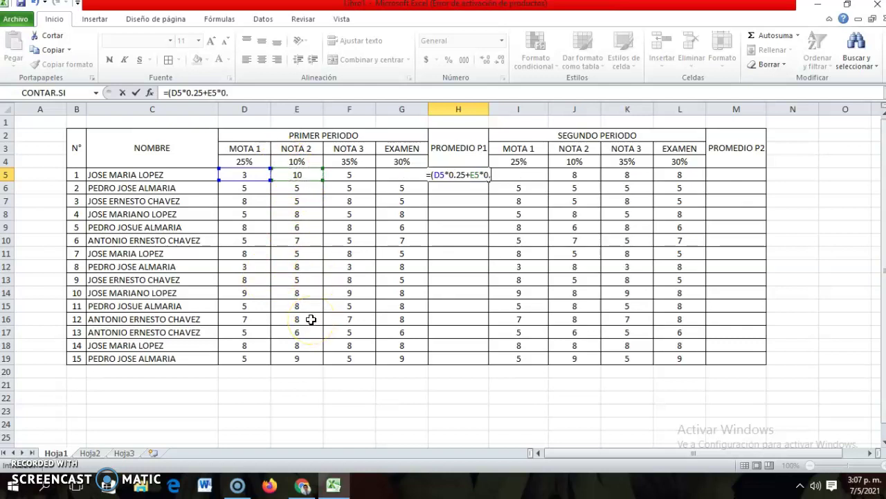
type("10+")
left_click(354, 175)
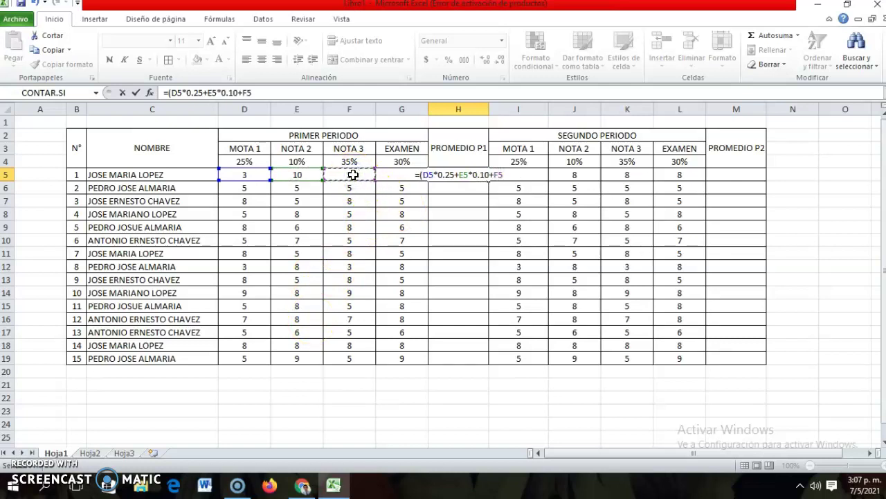
type("0.3")
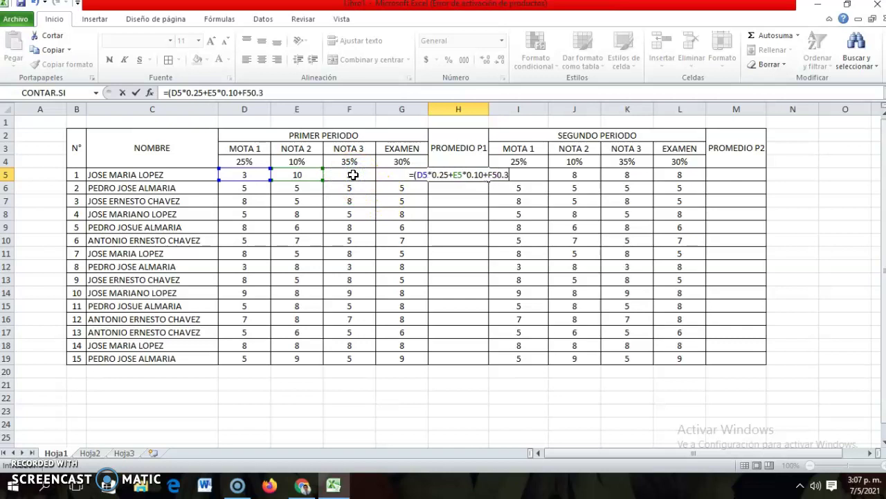
type("5+")
left_click(378, 174)
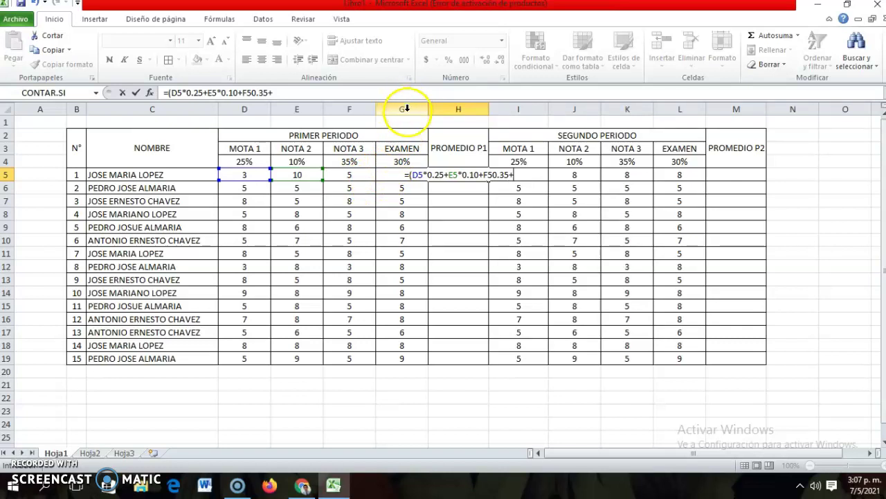
type("G5")
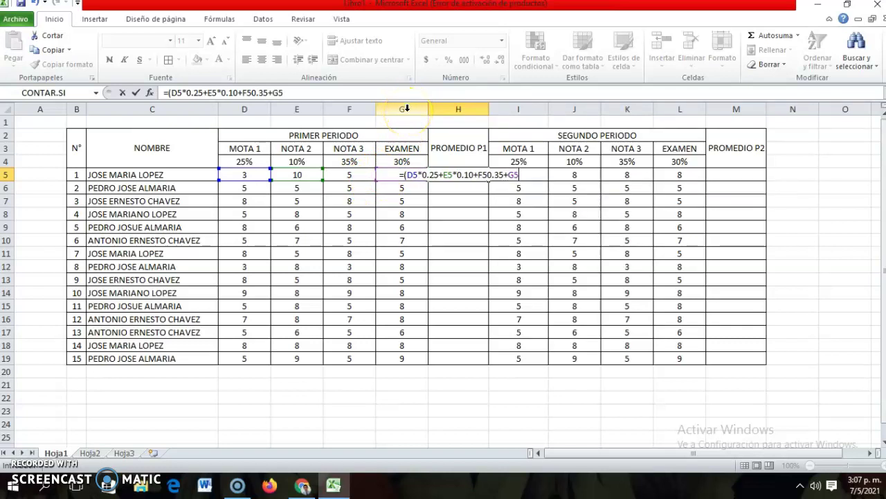
type("*0.30")
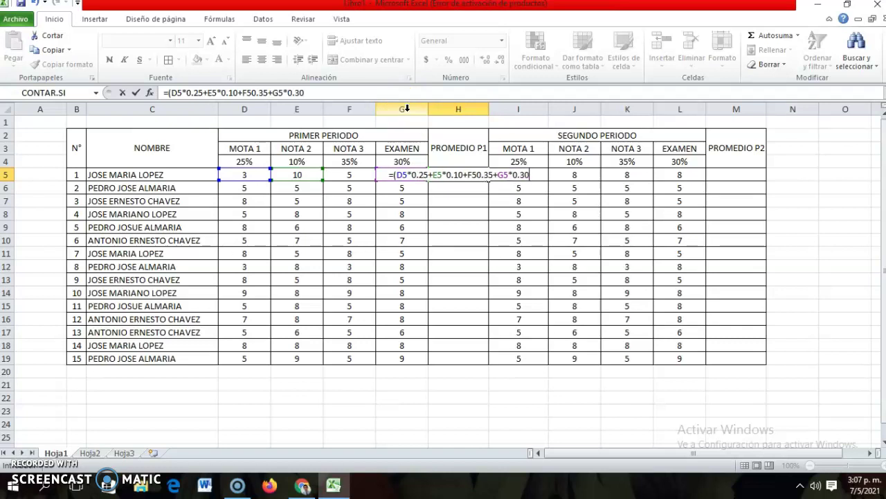
type(")")
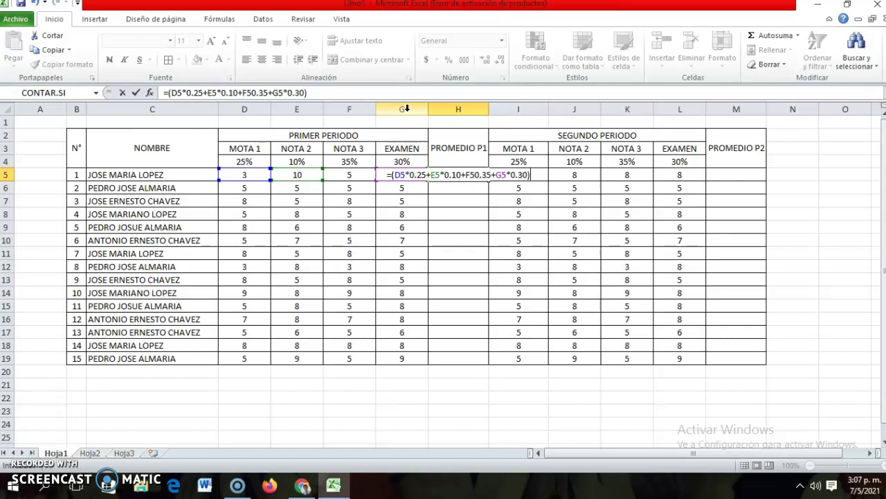
key("Return")
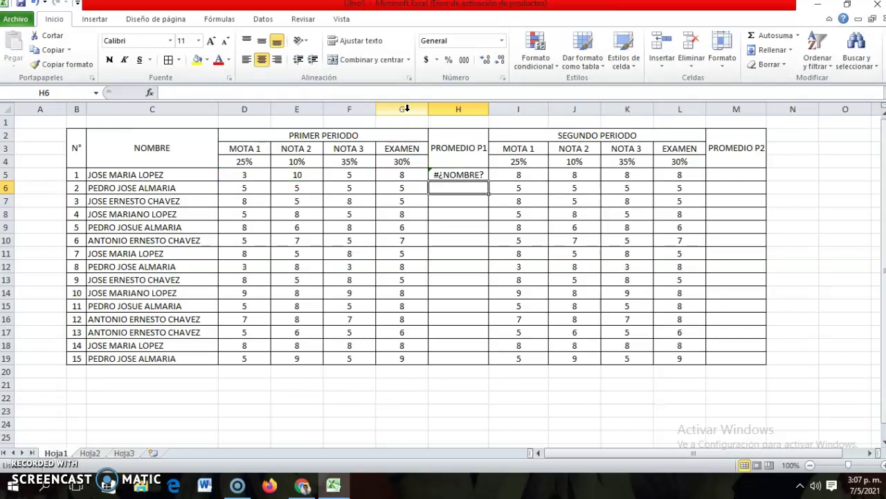
Step: Correct the formula in H5 by inserting the missing multiplication sign between F5 and 0.35
left_click(463, 174)
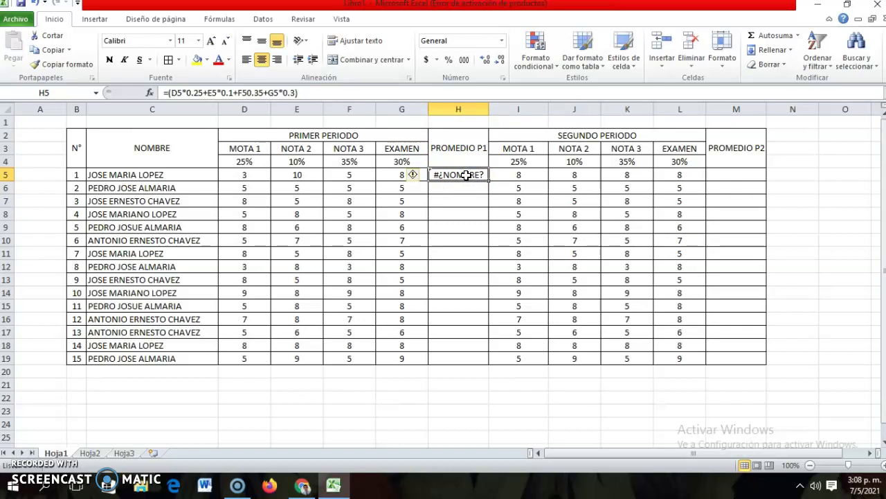
left_click(247, 90)
type("*")
left_click(303, 90)
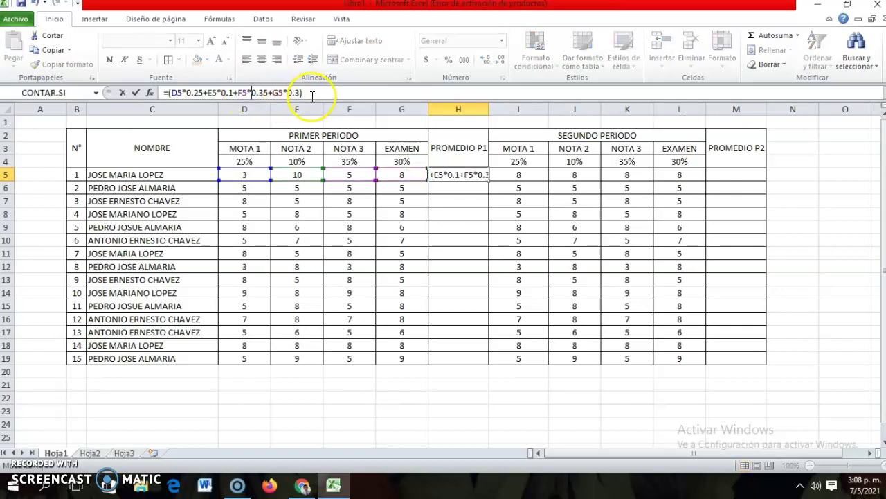
key("Return")
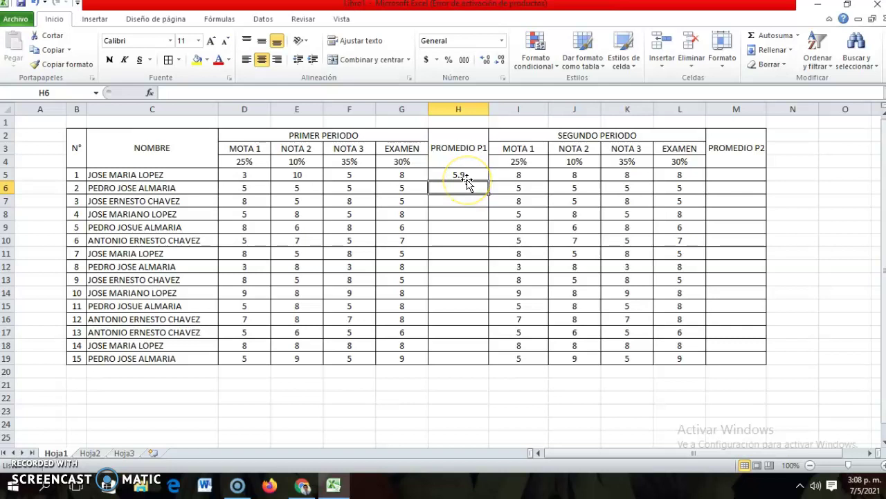
Step: Change the second student's first-period grades to 10 for MOTA 1, 3 for NOTA 2, 8 for NOTA 3 and 5 for EXAMEN
left_click(241, 188)
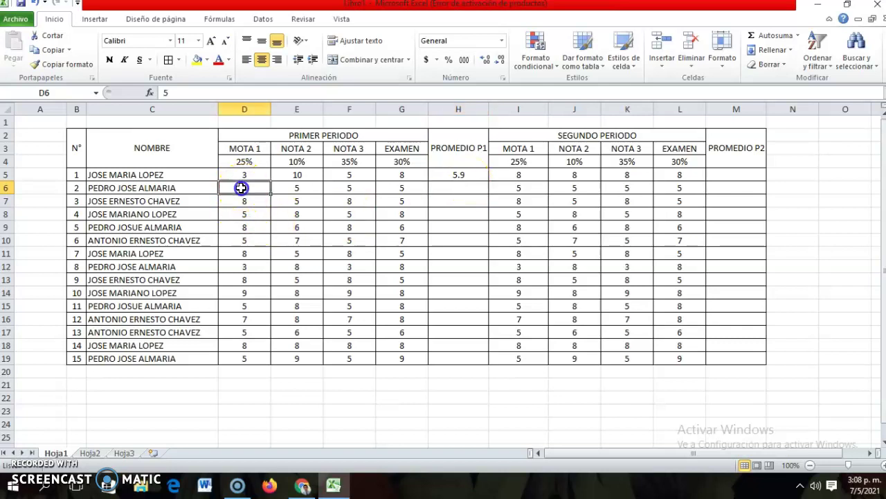
type("10")
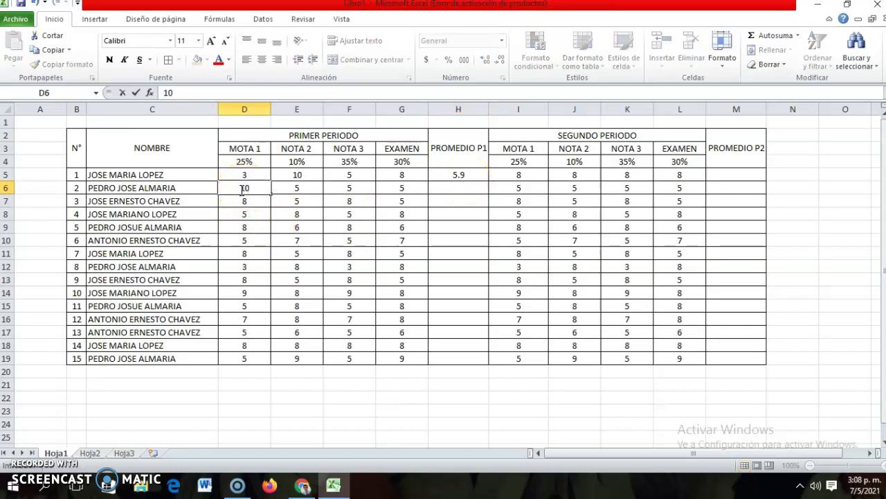
key("Tab")
type("3")
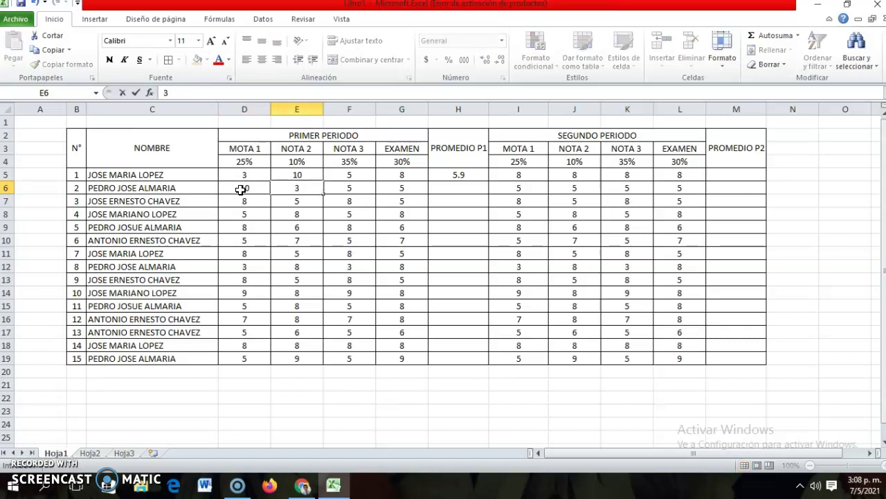
key("Tab")
key("Tab")
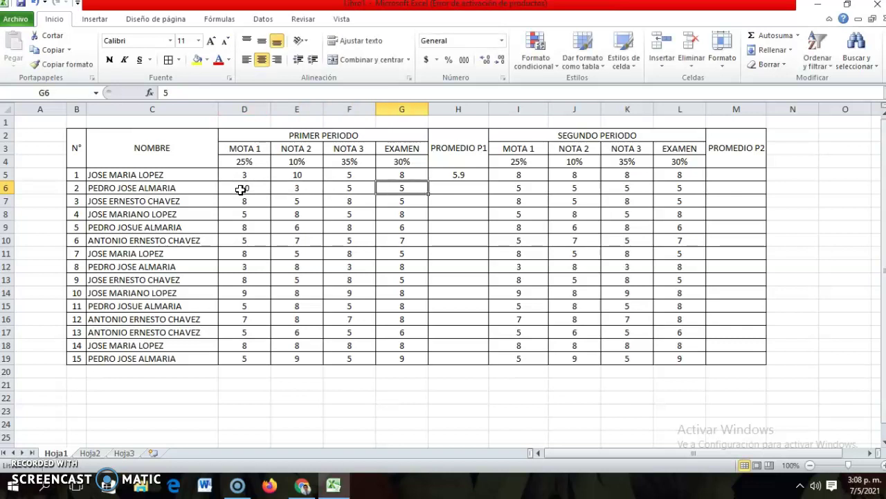
type("8")
left_click(332, 188)
type("8")
left_click(402, 187)
type("5")
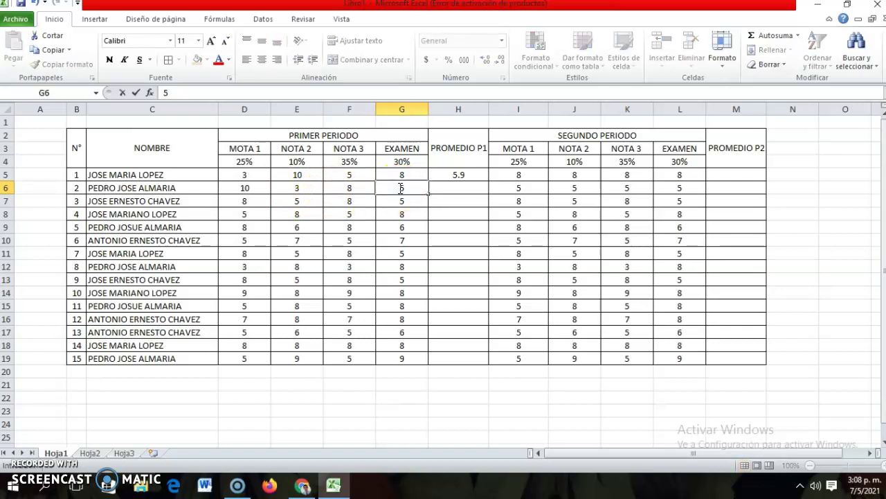
Step: Fill the PROMEDIO P1 formula from H5 down to the last student's row, H19
left_click(479, 178)
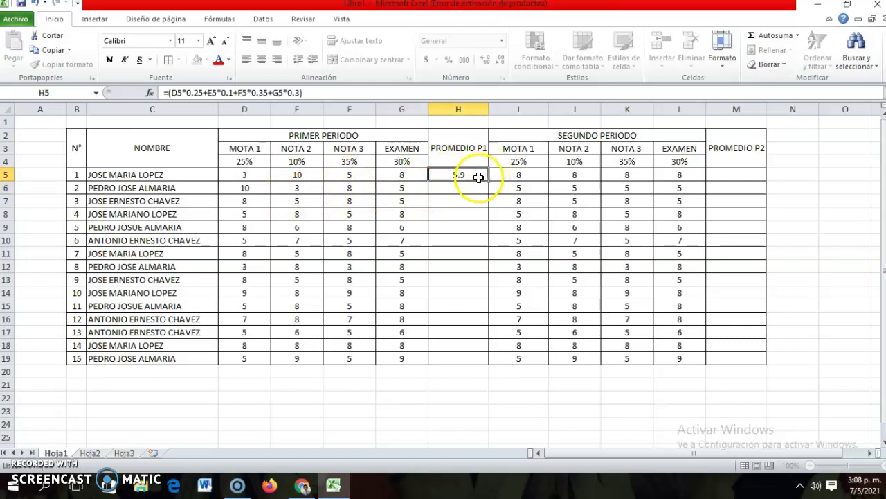
left_click_drag(488, 181, 487, 192)
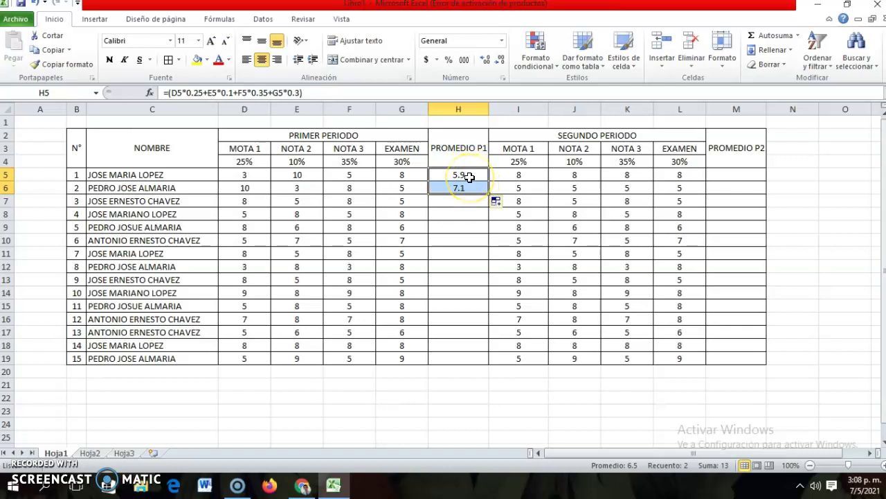
left_click_drag(246, 163, 414, 161)
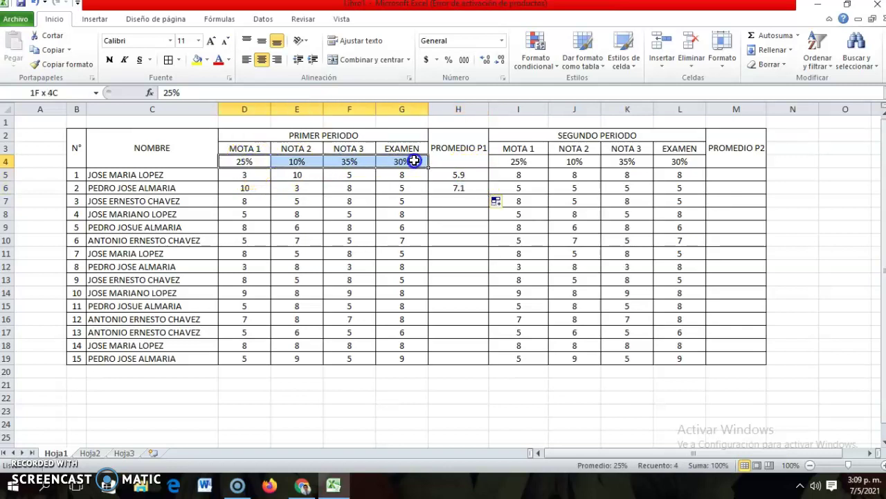
left_click(471, 173)
left_click_drag(489, 181, 489, 362)
left_click(519, 445)
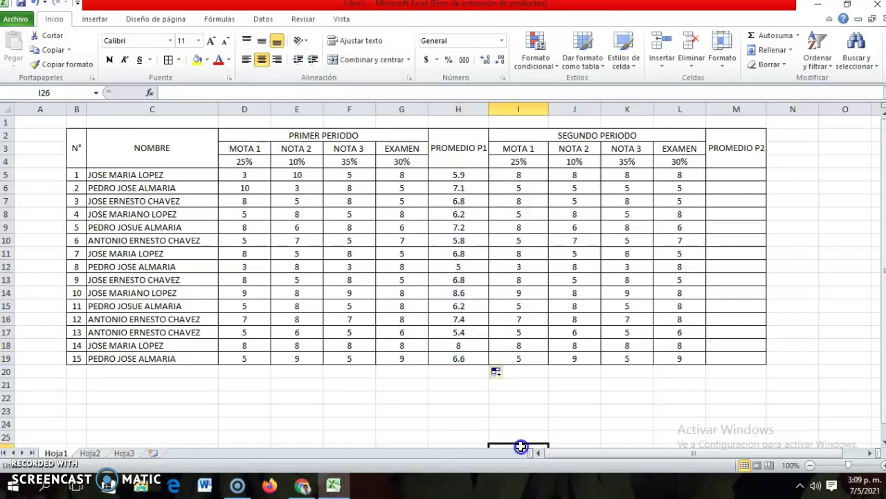
Step: Enter the first student's PROMEDIO P2 formula in M5 as =(I5*0.25+J5*0.10+K5*0.35+L5*0.30)
left_click(725, 177)
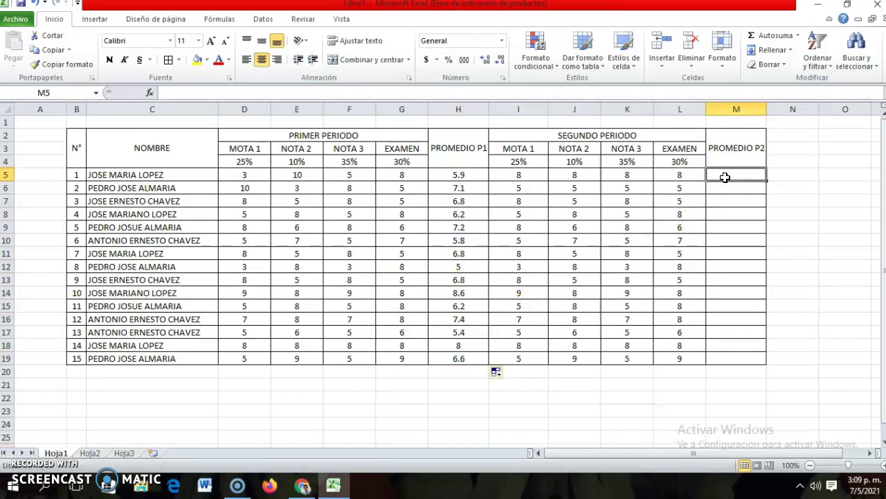
type("=")
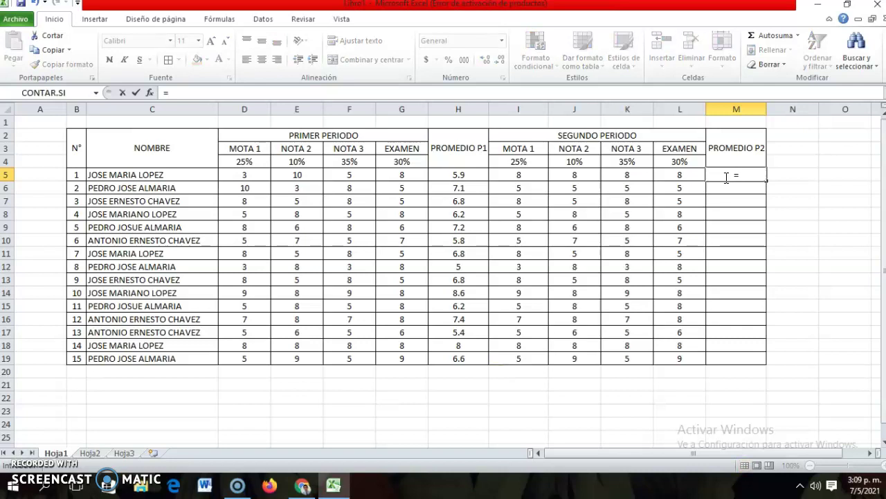
type("(")
left_click(534, 177)
type("9")
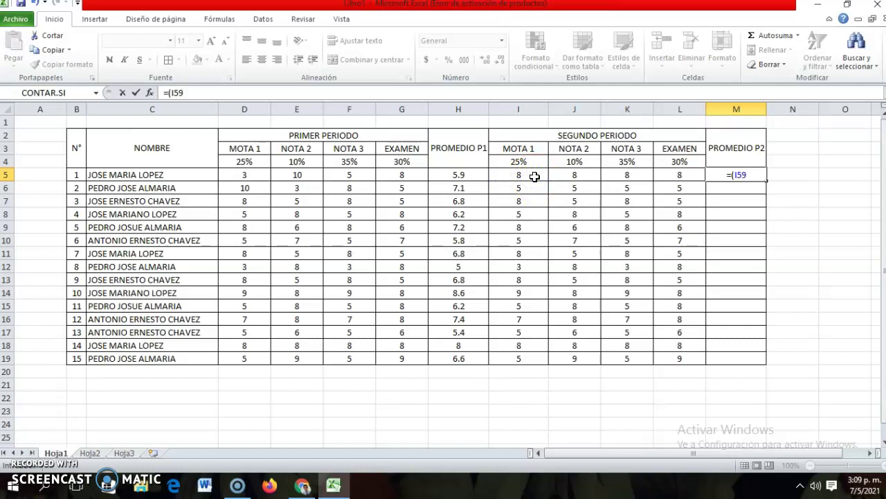
type("0.25+")
left_click(574, 177)
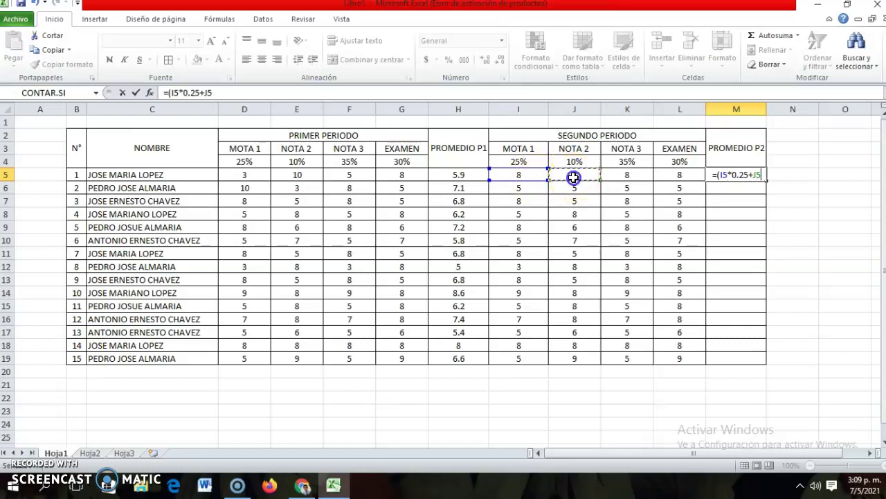
type("*0.")
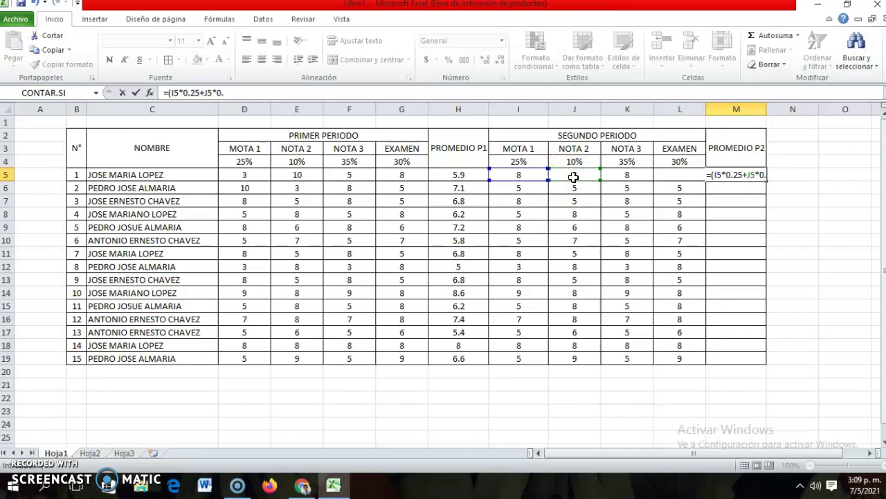
type("10+")
left_click(613, 176)
type("*")
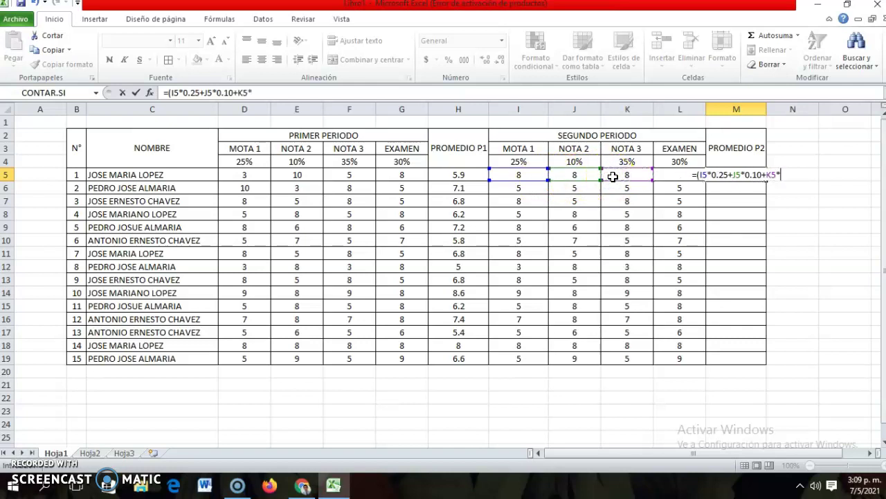
type("0.35+")
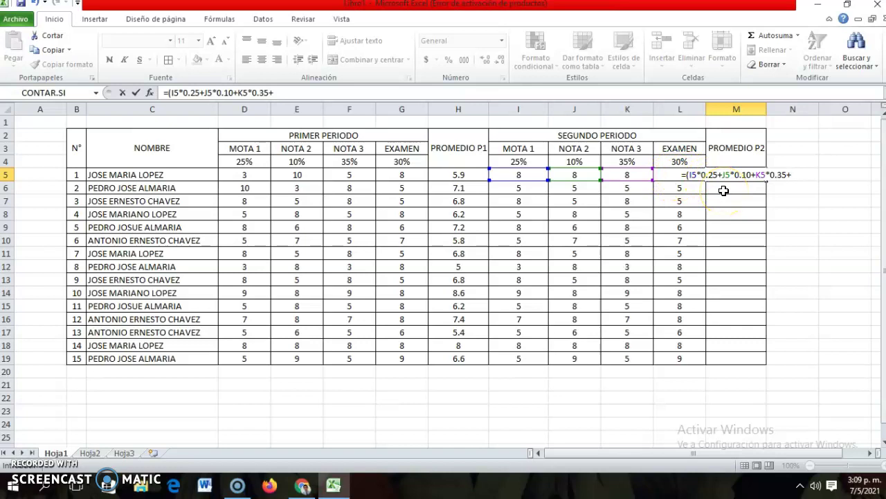
type("L5*0.30")
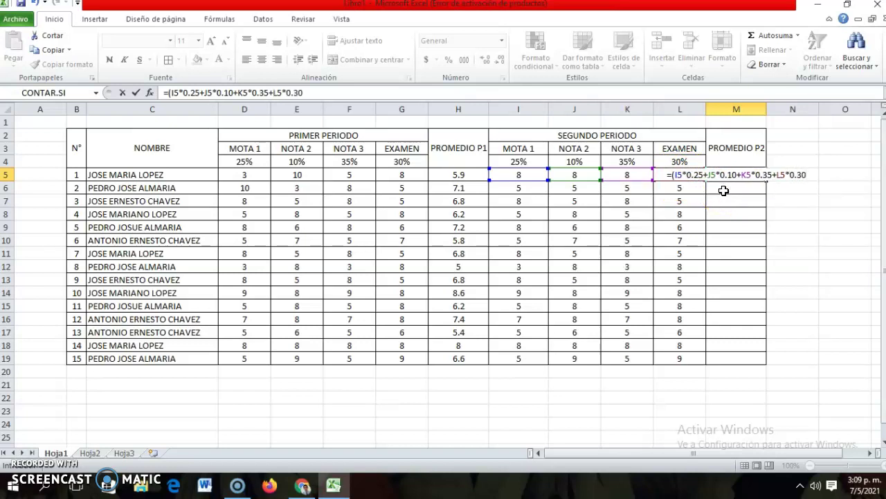
type("=")
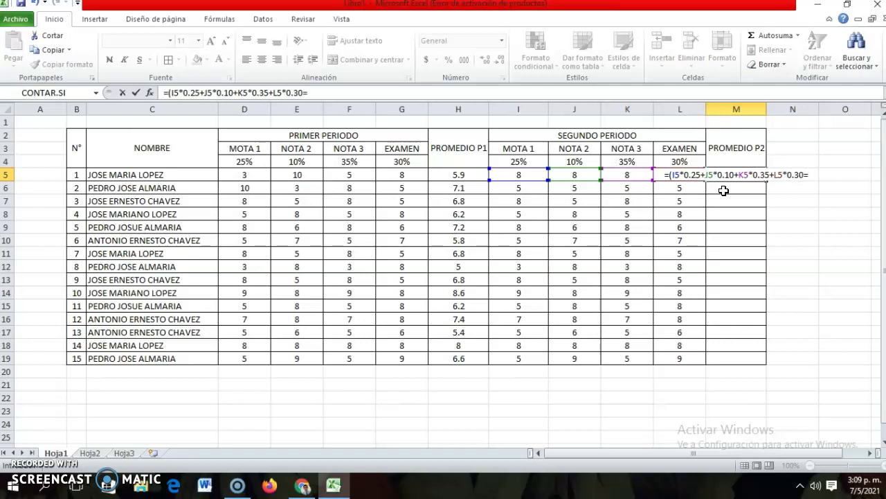
key("BackSpace")
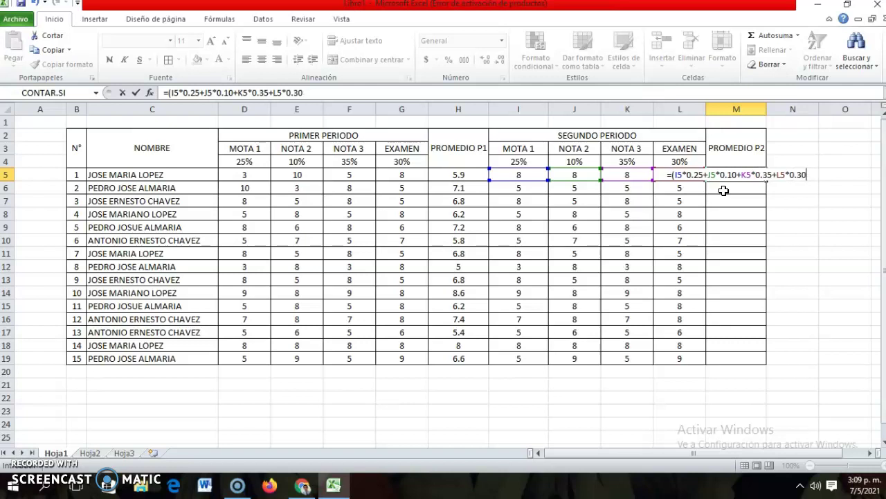
key("Return")
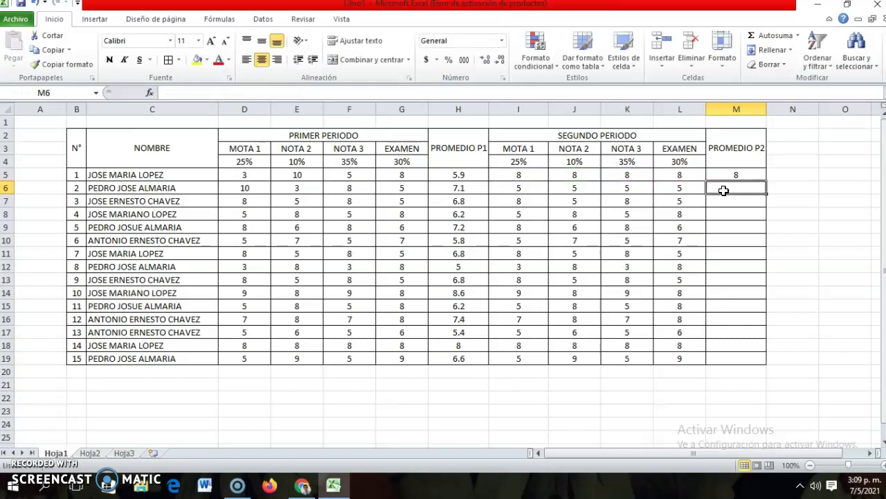
Step: Fill the PROMEDIO P2 formula from M5 down to the last student's row, M19
left_click(749, 175)
left_click_drag(766, 180, 768, 363)
left_click(809, 344)
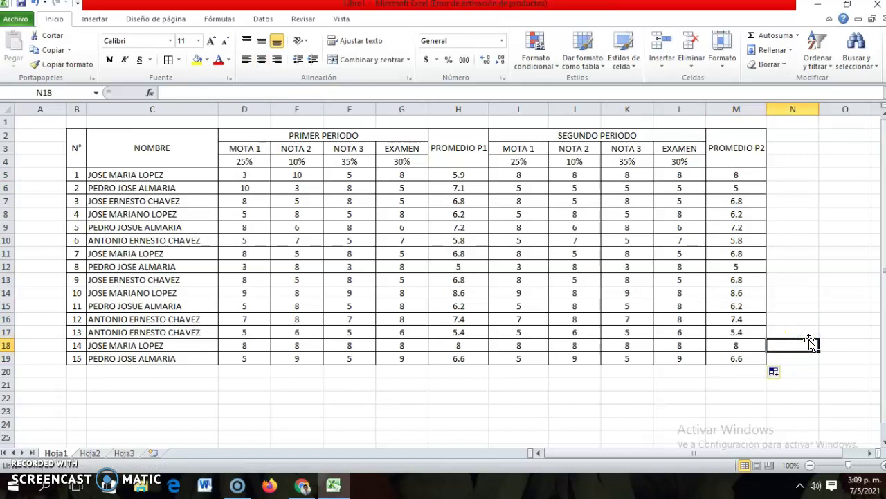
Step: Shade the PROMEDIO P1 and PROMEDIO P2 columns, including their headings, from row 2 to row 19 with a light olive green fill
left_click_drag(459, 138, 457, 360)
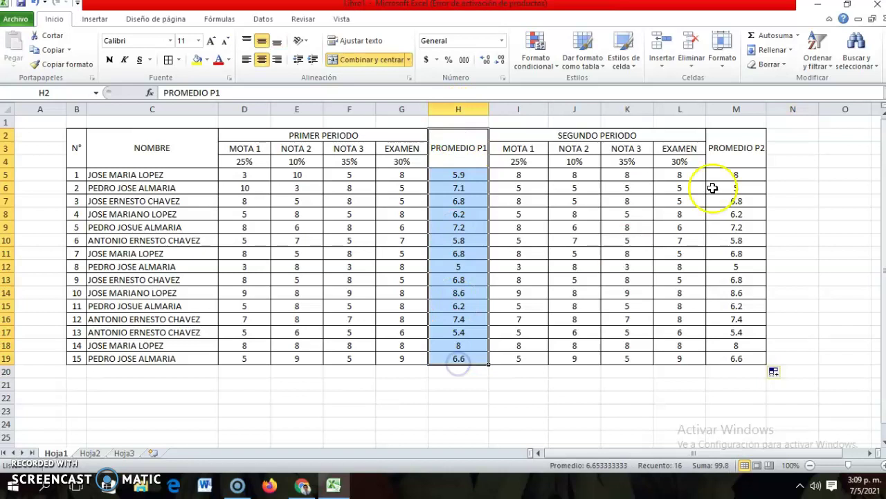
left_click_drag(738, 151, 730, 358)
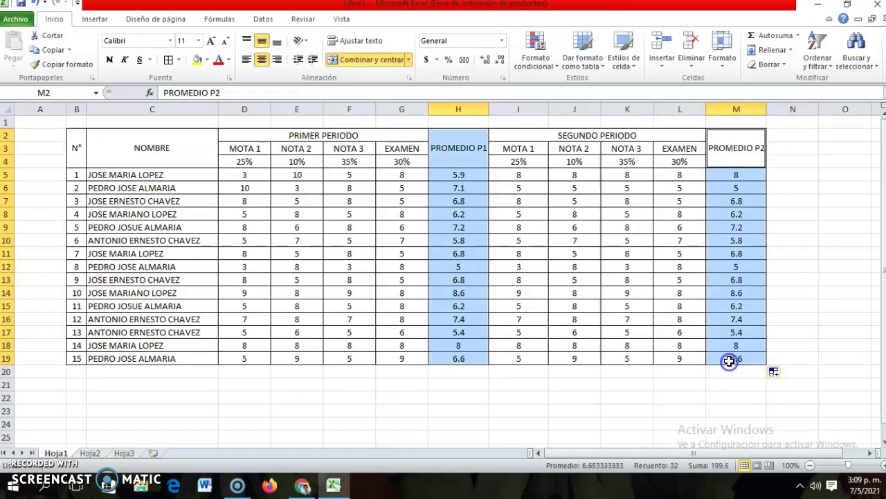
left_click(208, 60)
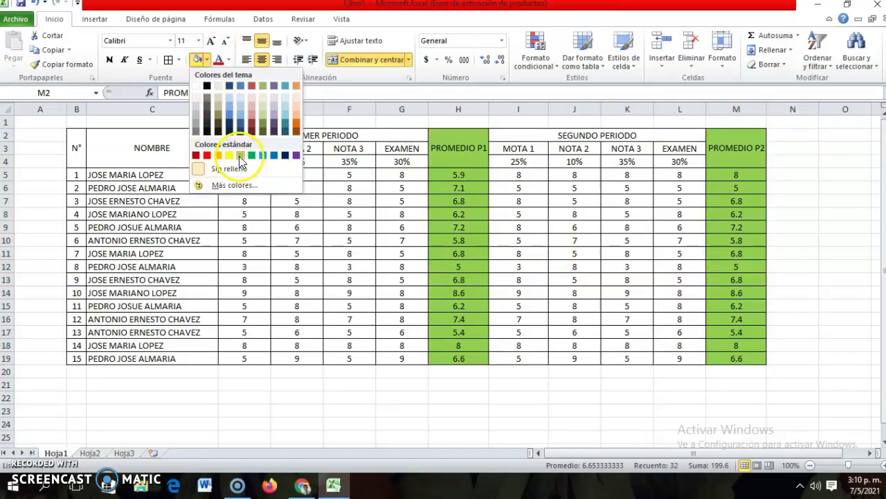
left_click(264, 113)
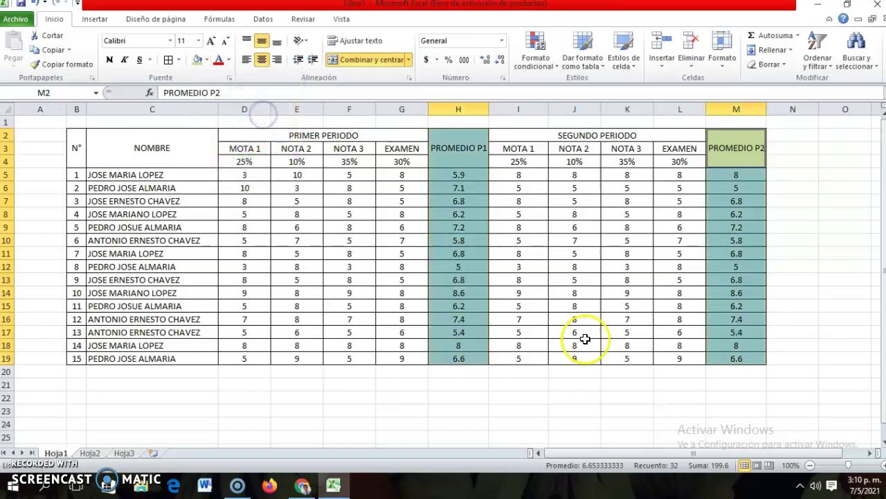
left_click(815, 264)
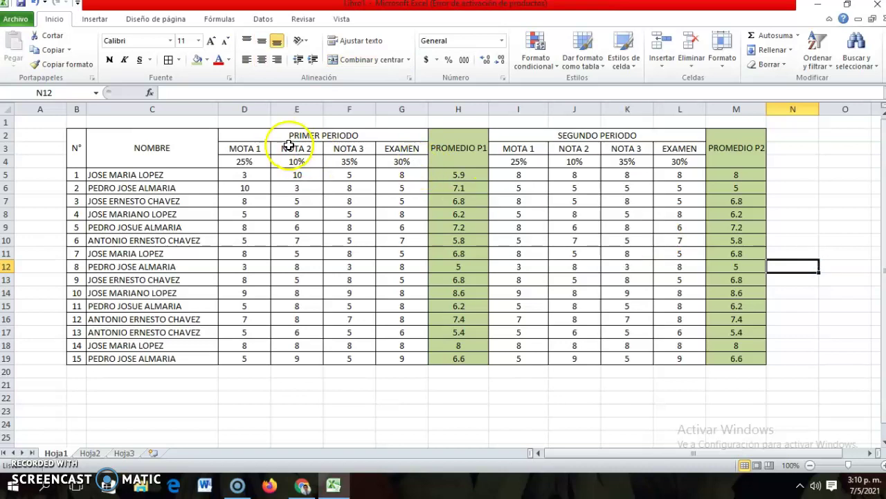
Step: Narrow columns D to F and I to K so they fit their grade headings
left_click_drag(254, 108, 340, 110)
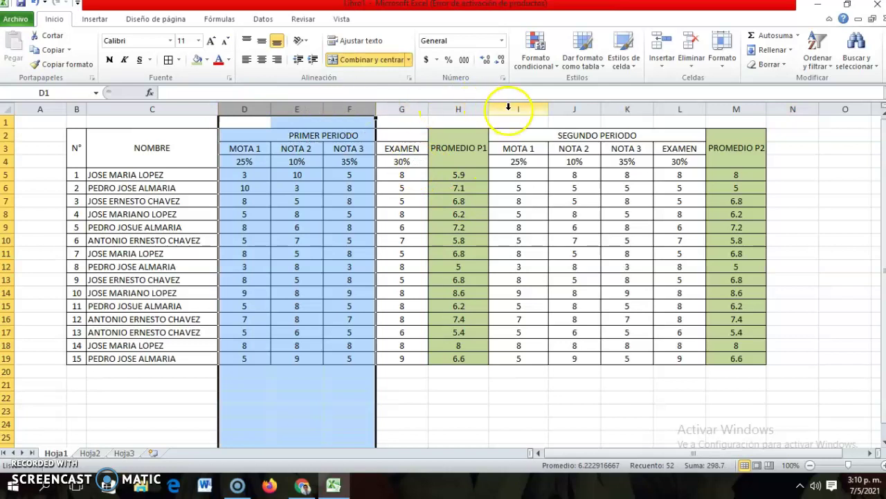
left_click_drag(508, 108, 585, 111)
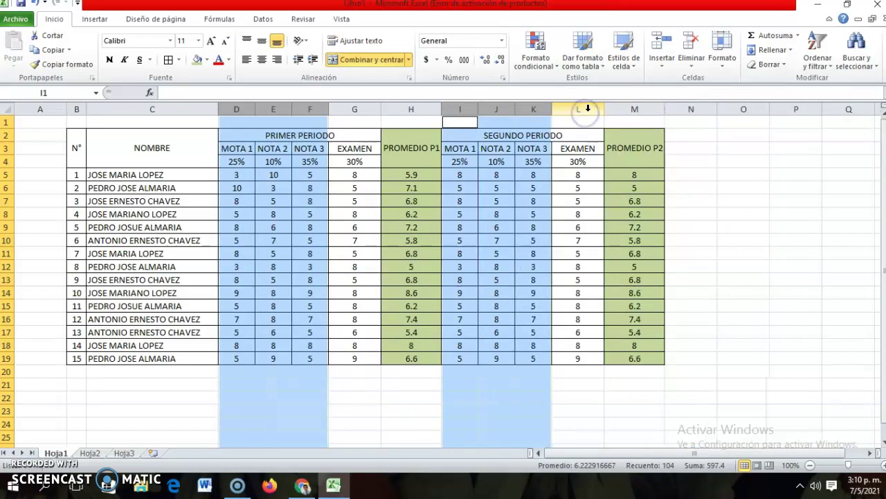
Step: Merge and center cells N2:N4 and enter the heading PROMEDIO FINAL
left_click_drag(683, 136, 683, 162)
left_click(354, 60)
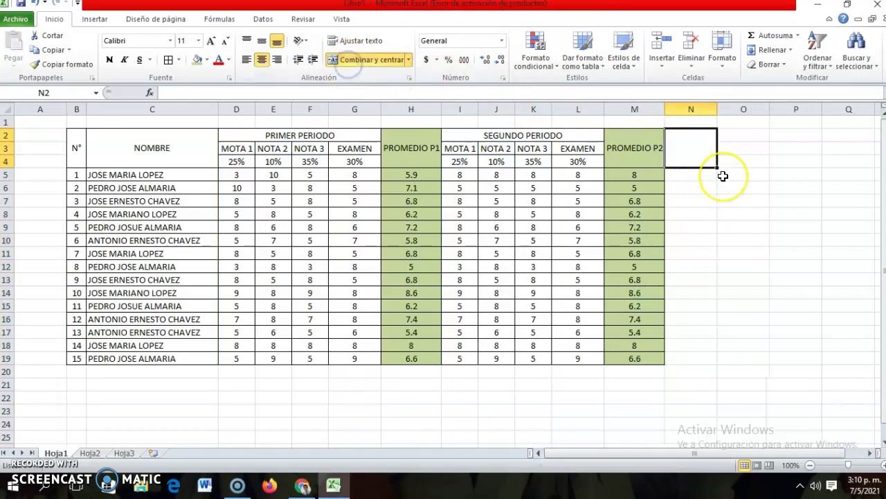
type("PROMED")
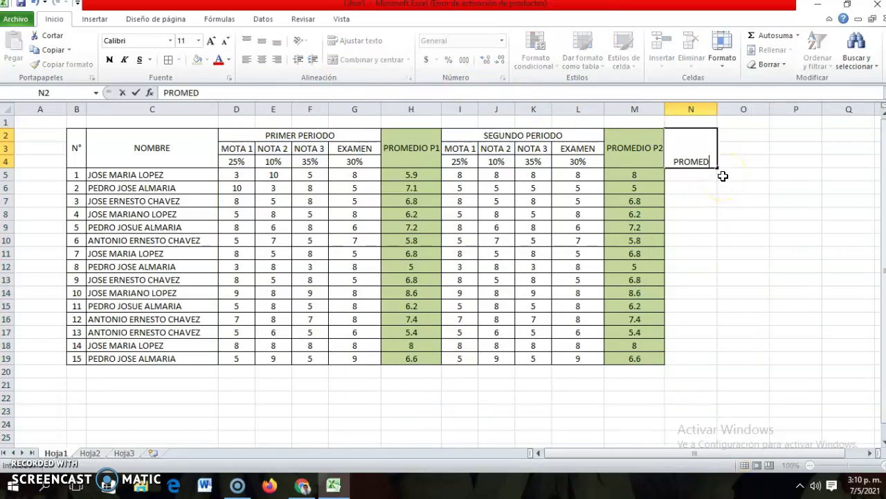
type("IO FINAL")
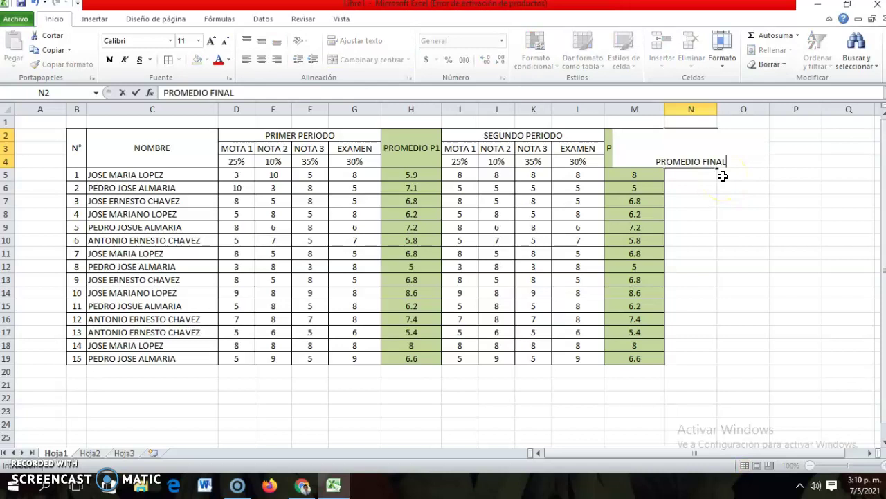
left_click(743, 227)
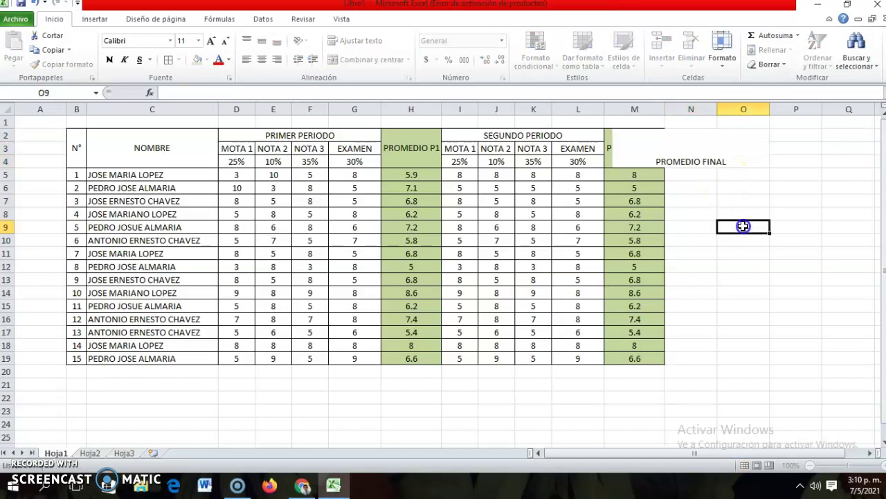
Step: Wrap the text of the PROMEDIO FINAL heading within its merged cell
left_click(701, 153)
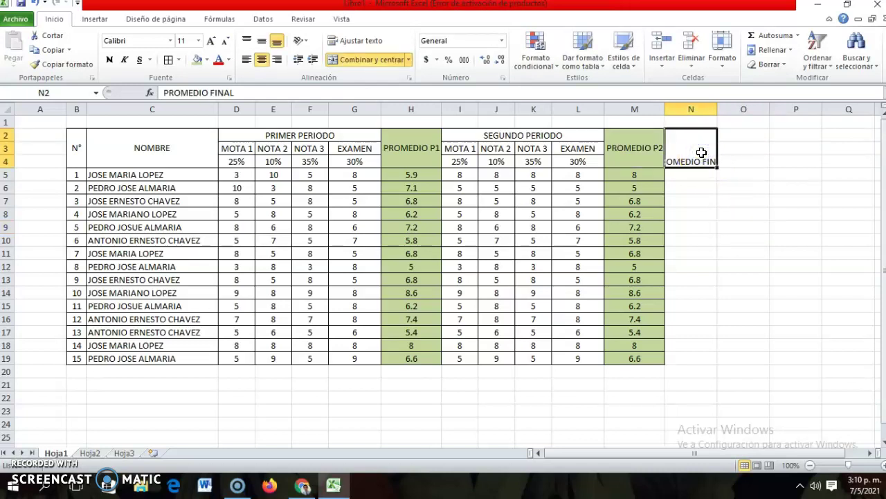
left_click(355, 40)
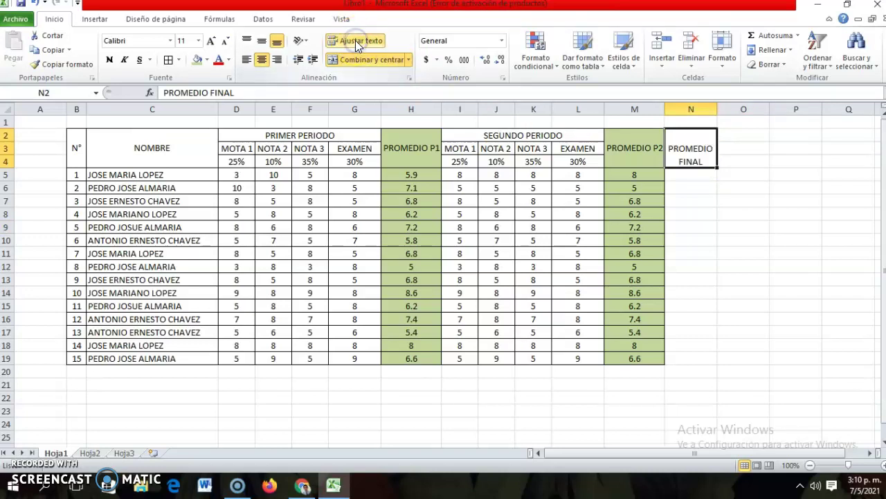
left_click(730, 192)
left_click(702, 178)
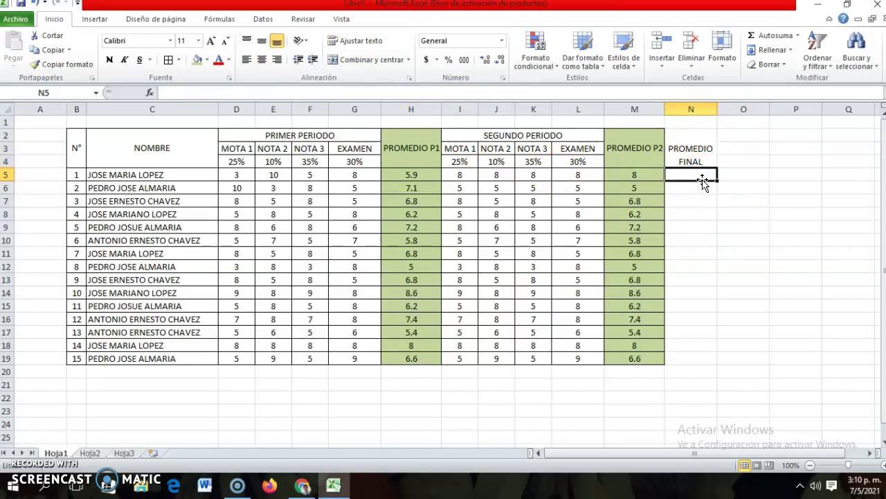
type("=")
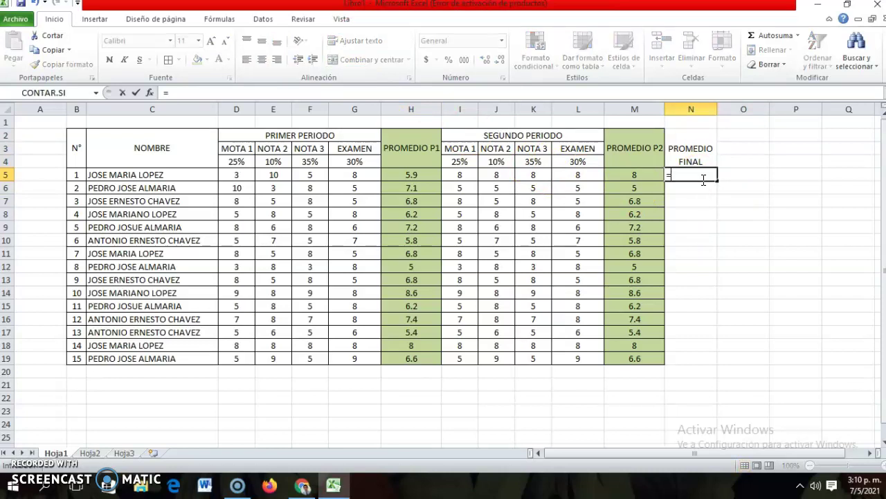
type("PROMEDI")
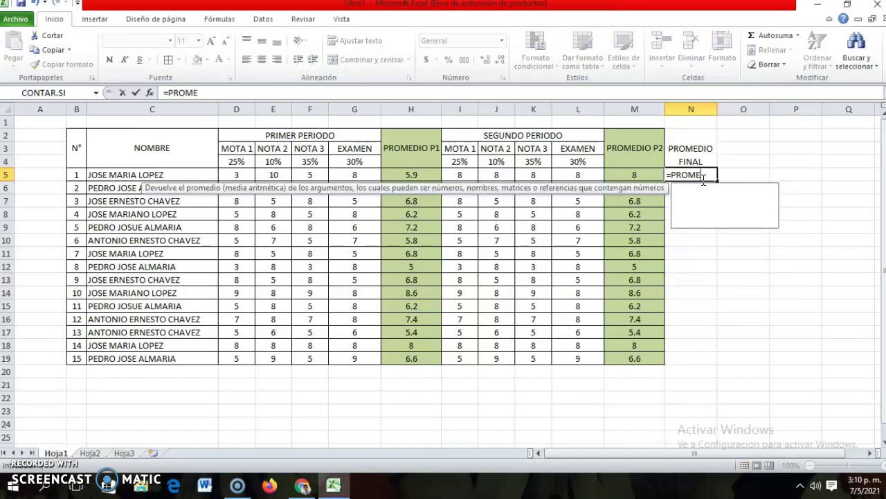
left_click(398, 176)
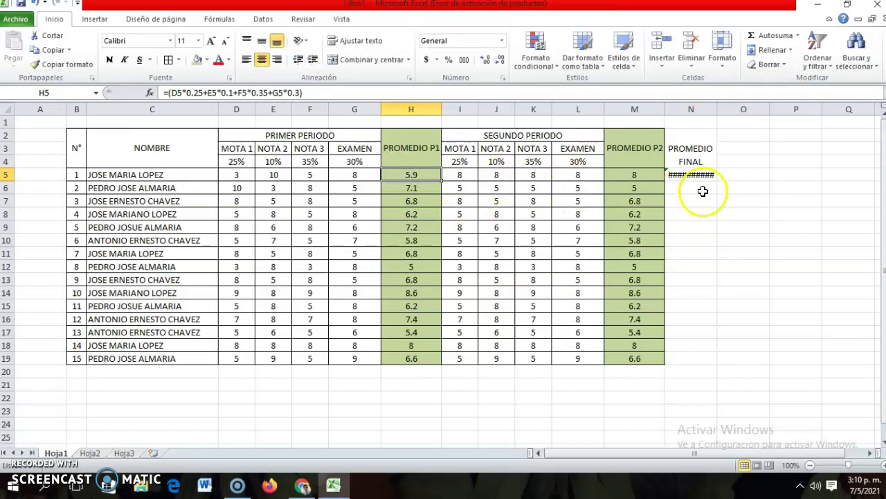
left_click(730, 189)
left_click(706, 176)
key("BackSpace")
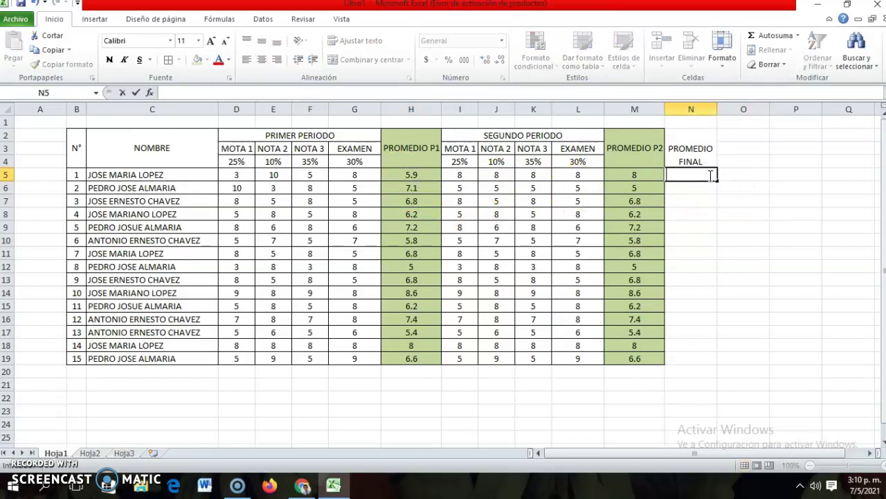
Step: Enter the formula =PROMEDIO(H5;M5) in N5 to average the first student's two period averages
type("=PROME")
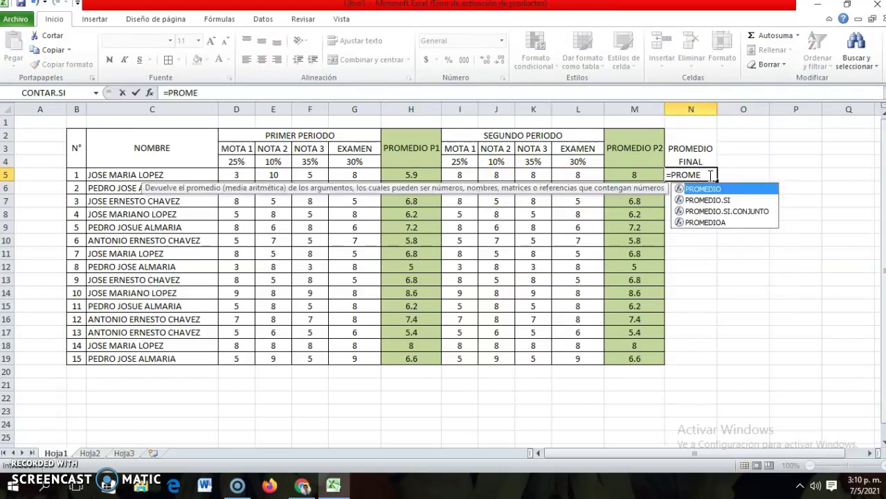
type("D")
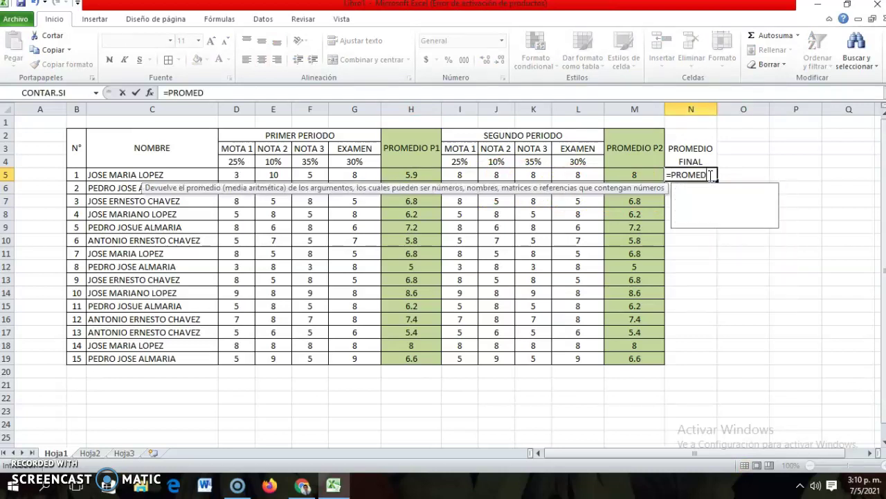
type("IO(")
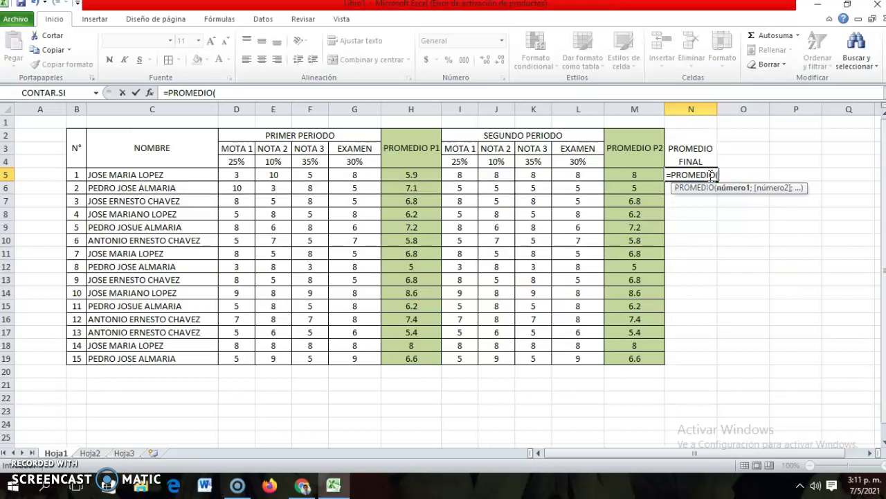
left_click(430, 175)
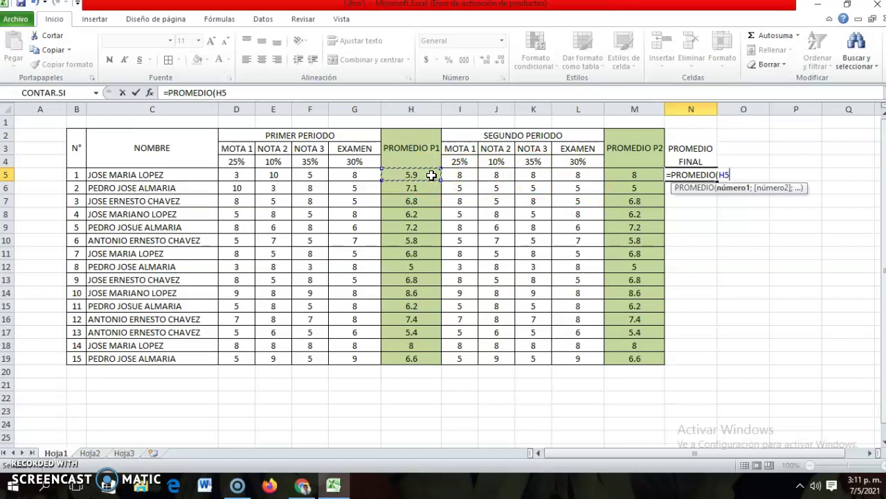
type(";")
left_click(618, 180)
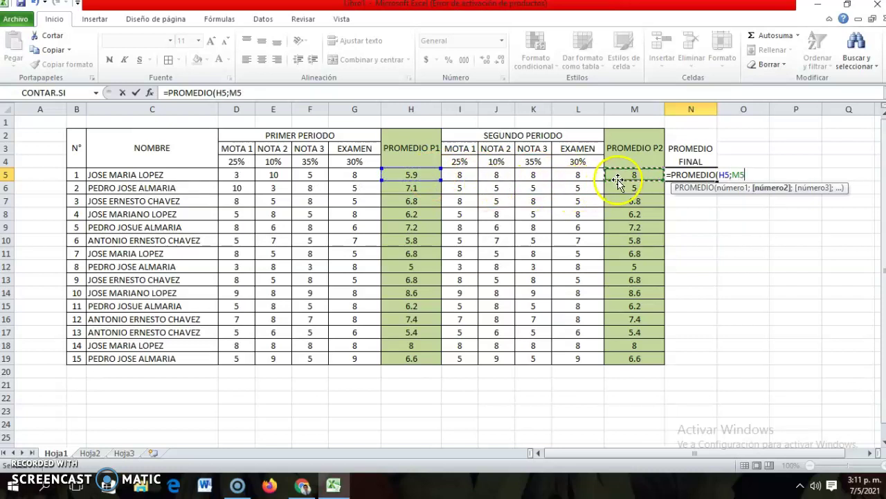
type("=")
key("BackSpace")
type(")")
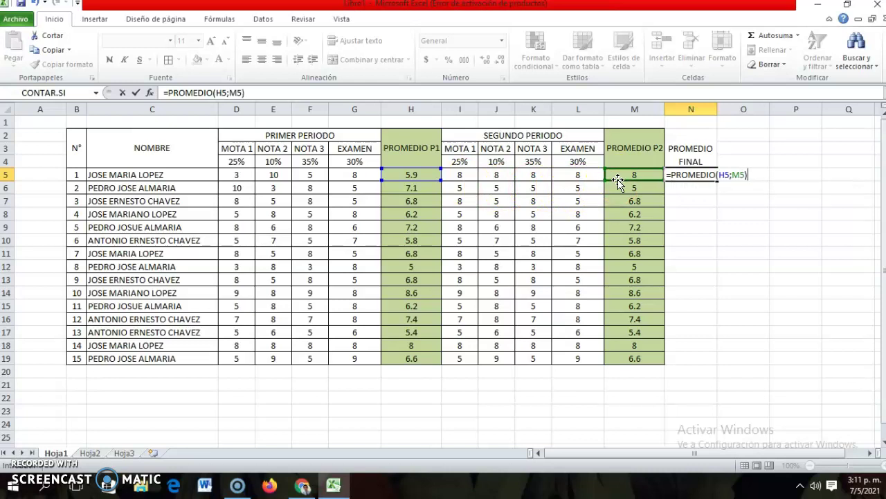
key("Return")
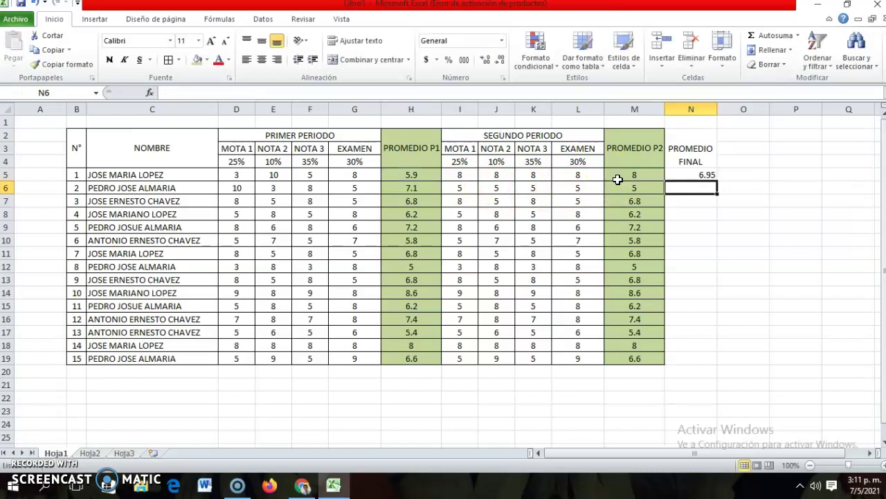
Step: Format the final average in N5 to one decimal place and center the PROMEDIO FINAL column
left_click(703, 178)
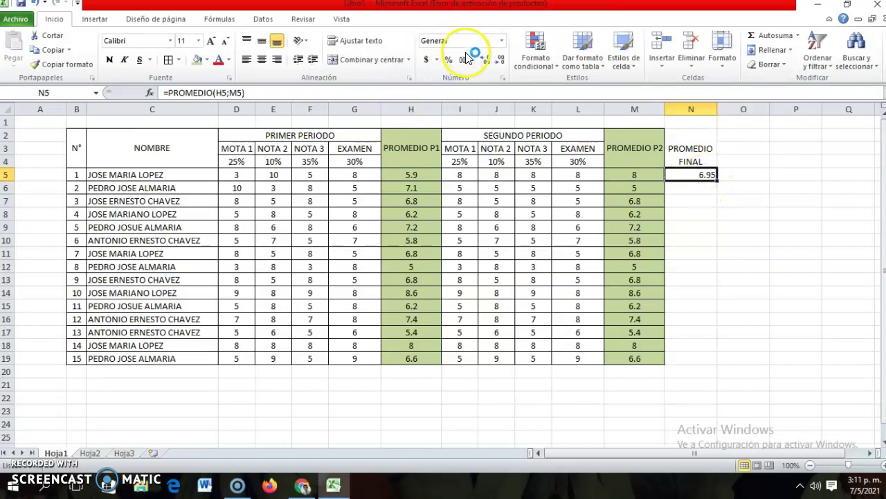
left_click(488, 60)
left_click(490, 61)
double_click(500, 61)
left_click(501, 61)
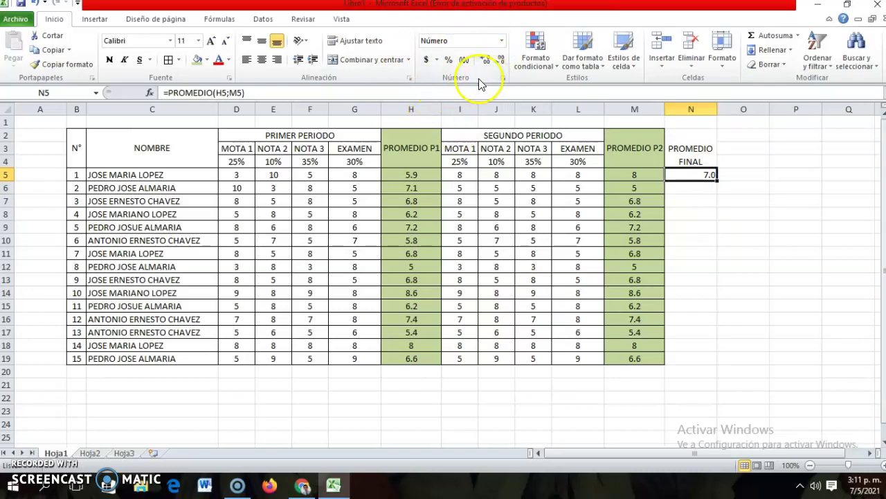
left_click(262, 60)
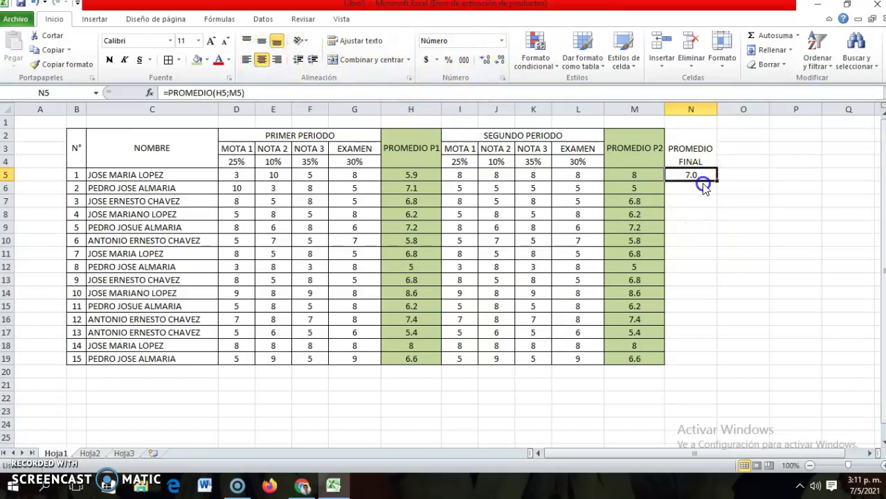
left_click_drag(697, 147, 704, 359)
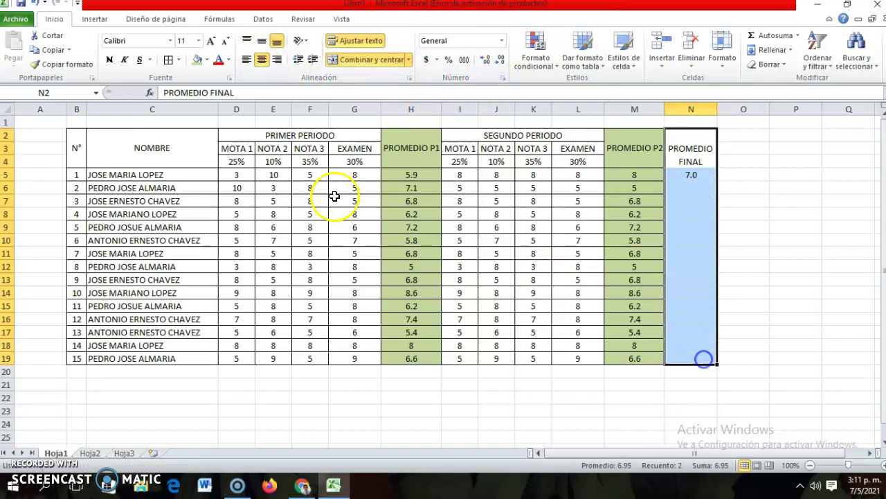
left_click(263, 60)
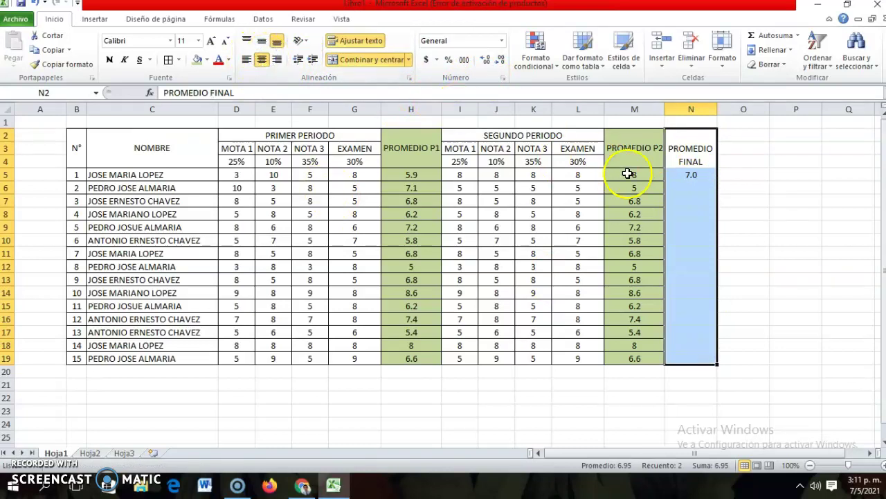
Step: Fill the final average formula from N5 down to N19 and apply all borders to N2:N19
left_click(700, 175)
left_click_drag(714, 179, 691, 344)
key("ctrl+z")
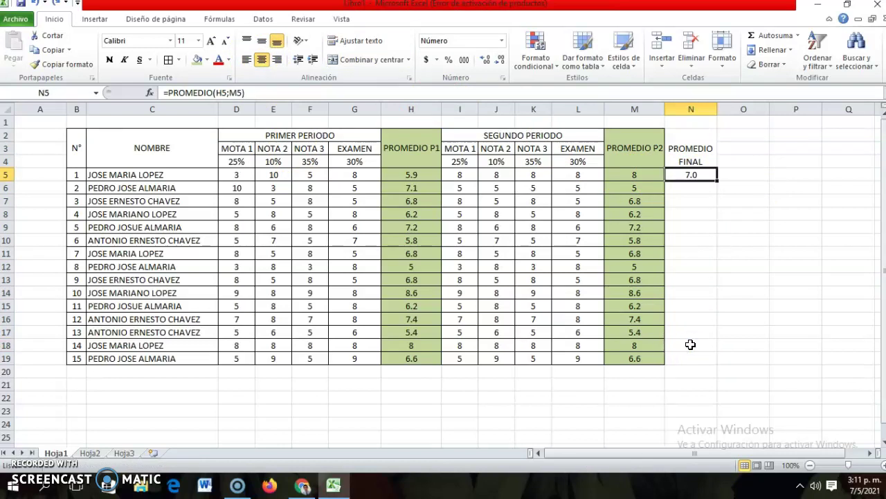
left_click_drag(718, 180, 706, 360)
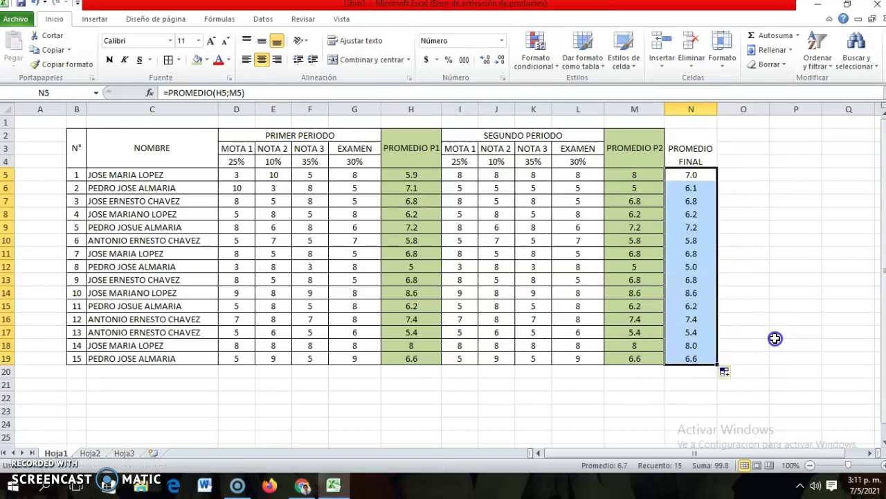
left_click(775, 338)
left_click_drag(693, 147, 685, 360)
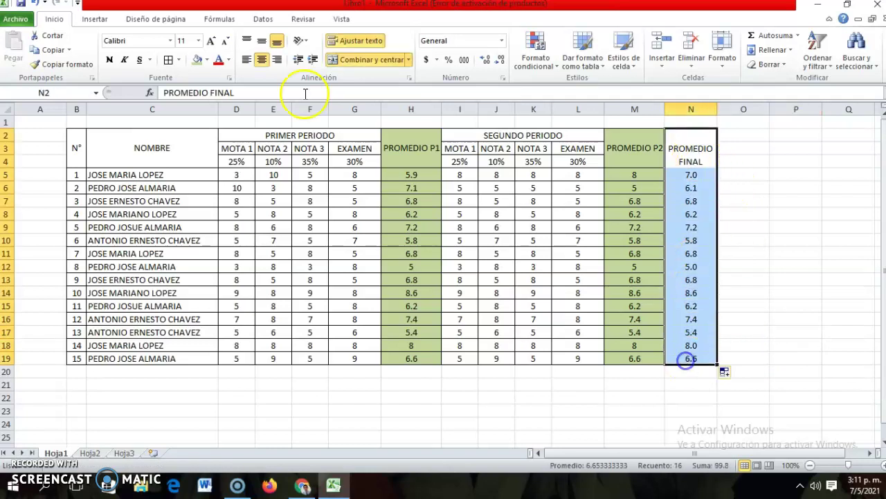
left_click(168, 59)
Step: Merge and center cells O2:O4 and enter the heading ESTADO
left_click_drag(736, 134, 736, 162)
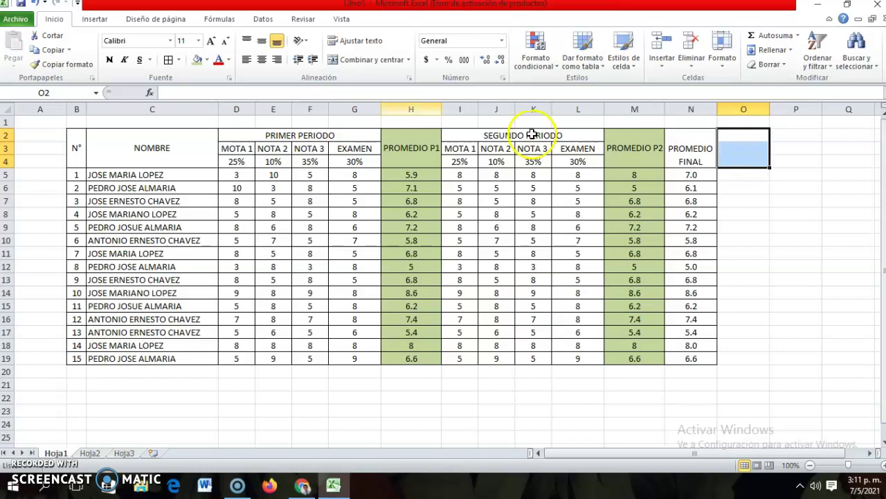
left_click(332, 62)
type("ESTADO")
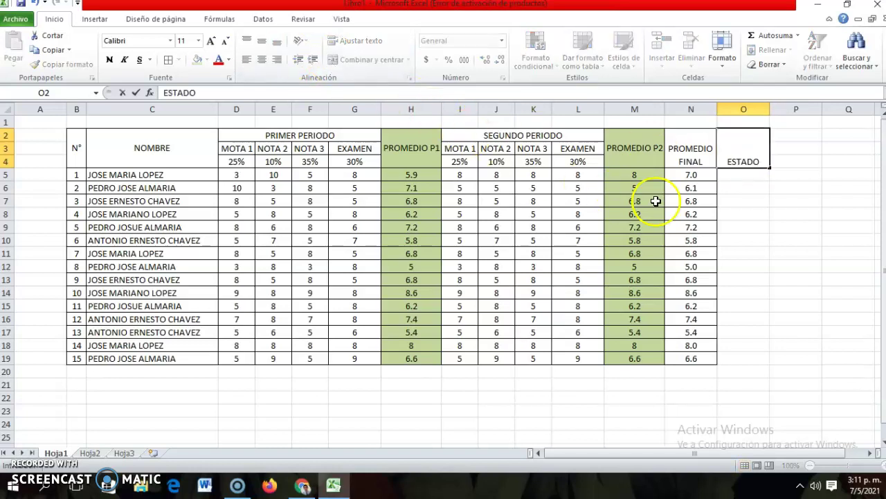
left_click(753, 214)
Step: Start an SI formula in O5 with the final average in N5 as the start of its logical test
left_click(746, 176)
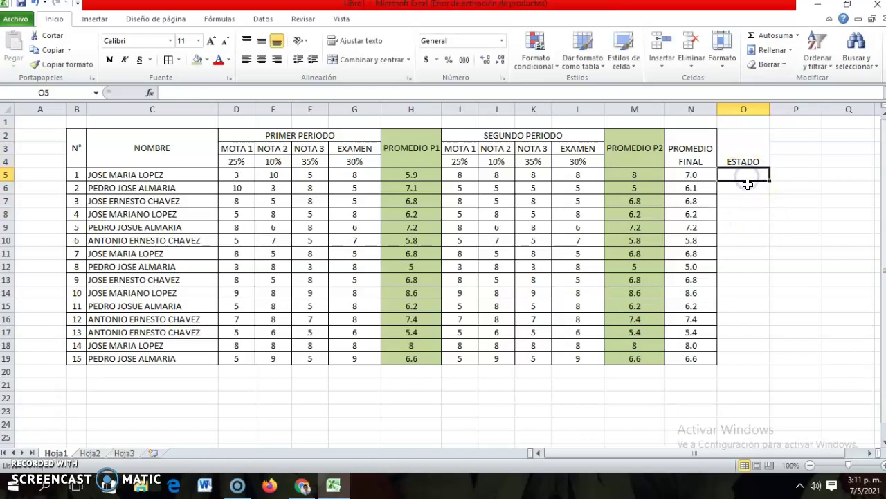
type("=")
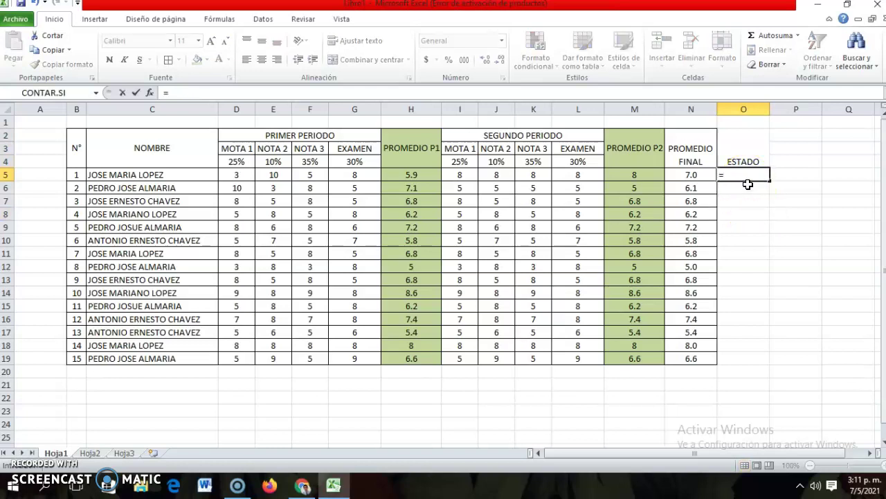
type("SI")
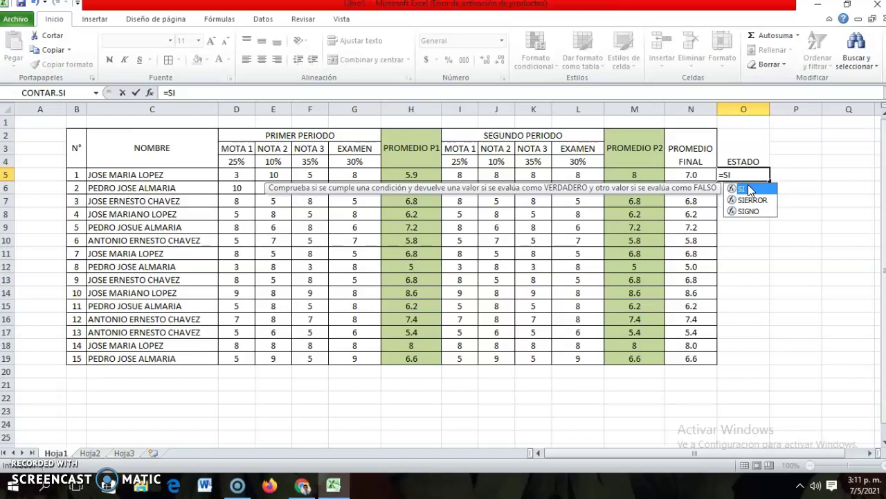
double_click(748, 187)
left_click(691, 177)
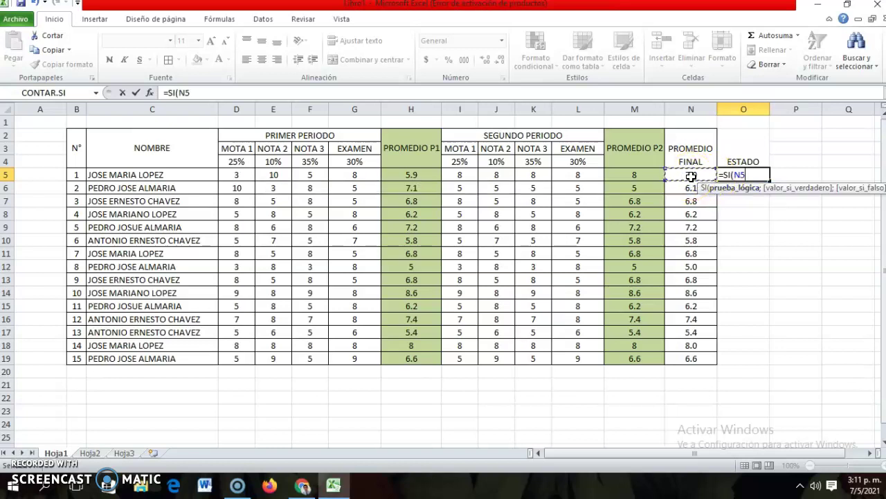
Step: Switch to Word, insert a symbol in the blank document and select it, and return to the Excel grade sheet
left_click(206, 489)
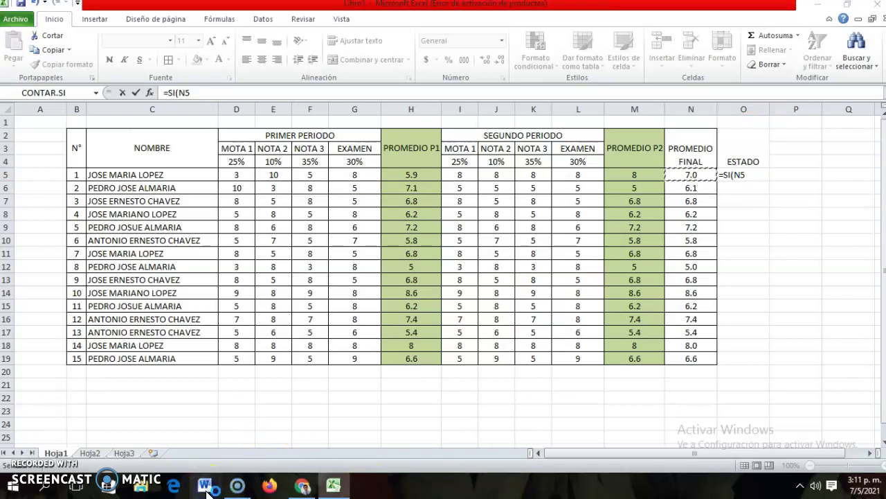
left_click(233, 249)
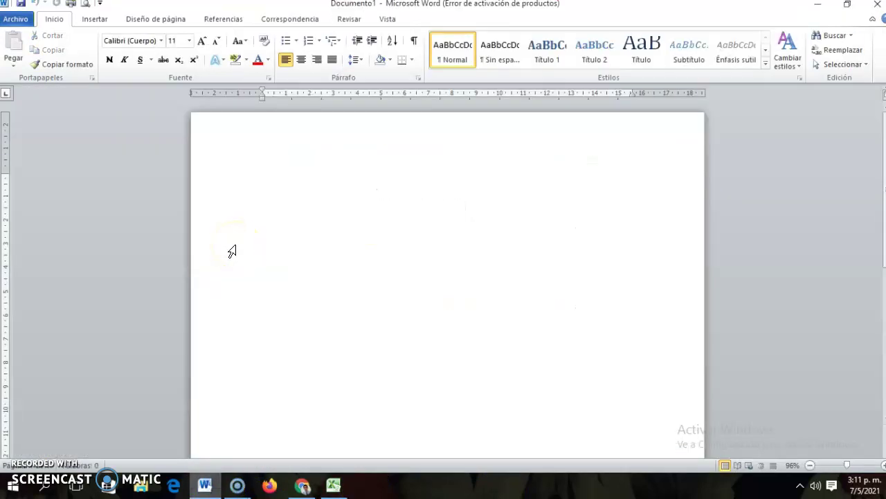
left_click(86, 16)
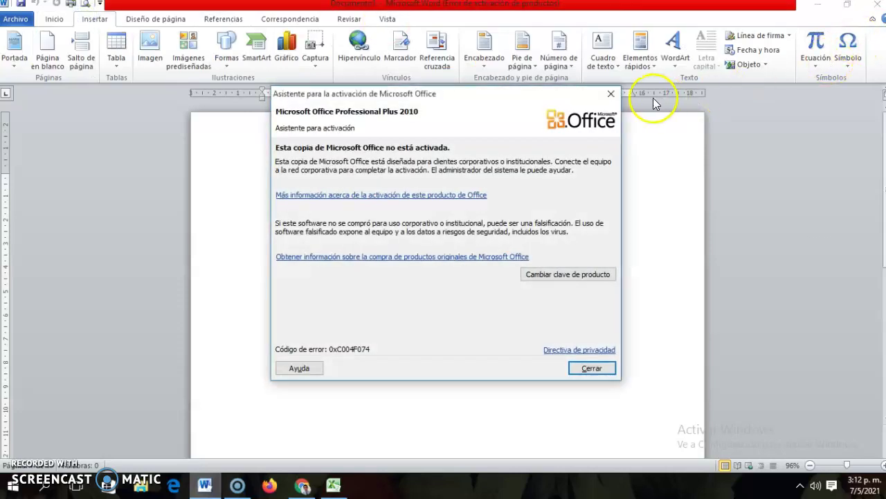
left_click(611, 94)
left_click(847, 49)
left_click(855, 84)
key("shift+Left")
key("alt+Tab")
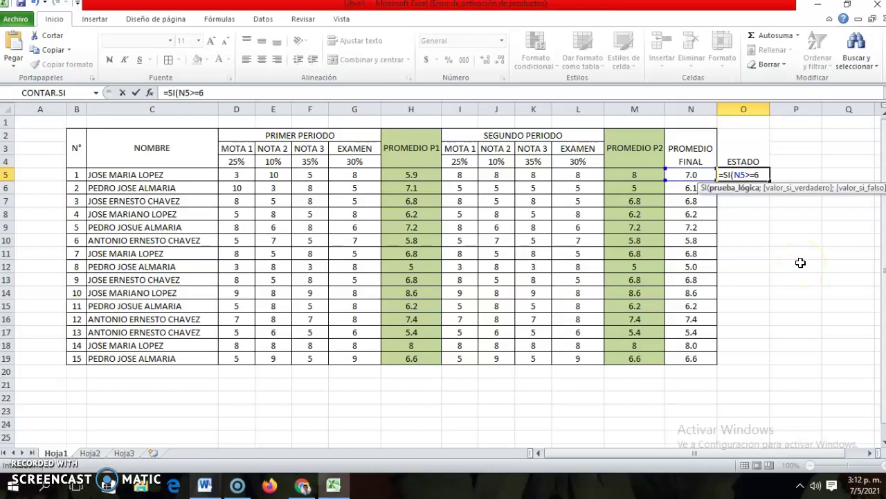
Step: Complete the O5 formula as =SI(N5>=6;"APROBADO";"REPROBADO")
type(";")
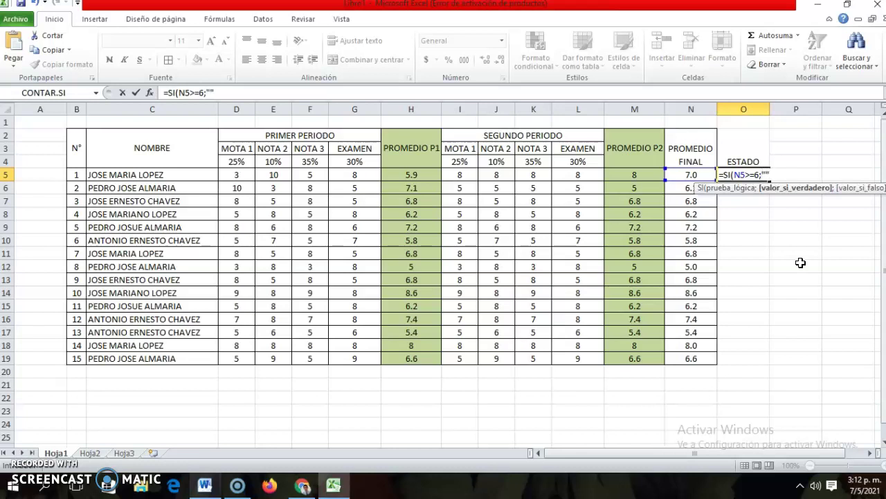
left_click(232, 92)
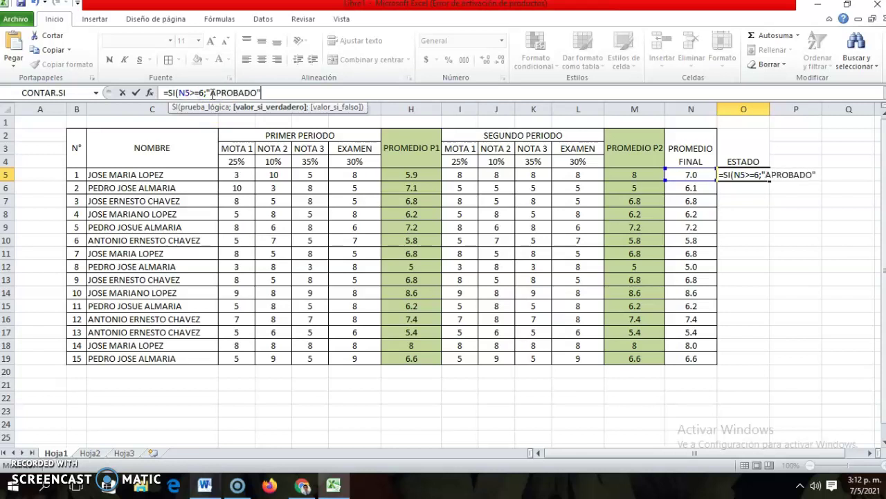
type(";")
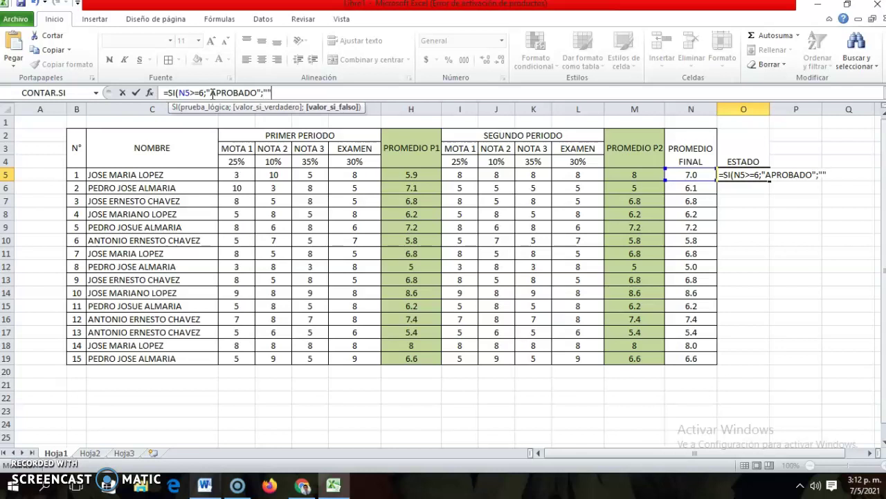
left_click(268, 92)
type("REPROBADO")
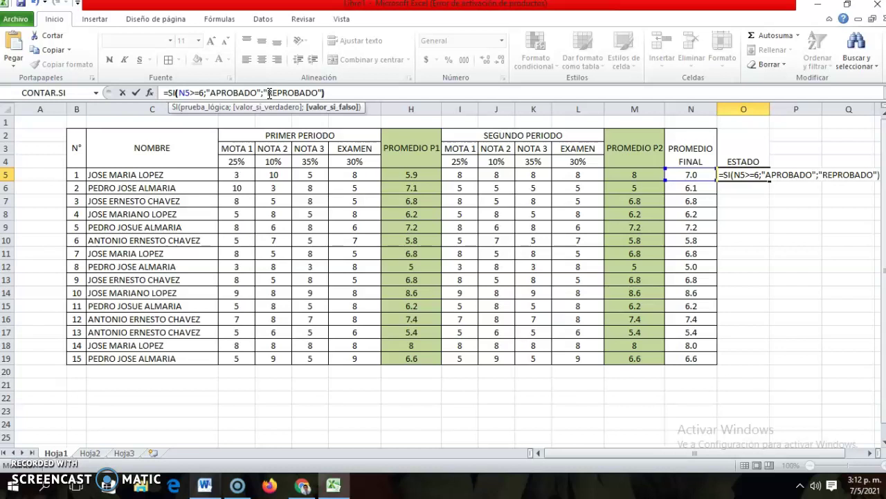
key("Return")
Step: Fill the status formula from O5 down to O19 and widen column O slightly to fit the text
left_click(738, 175)
left_click_drag(769, 181, 765, 363)
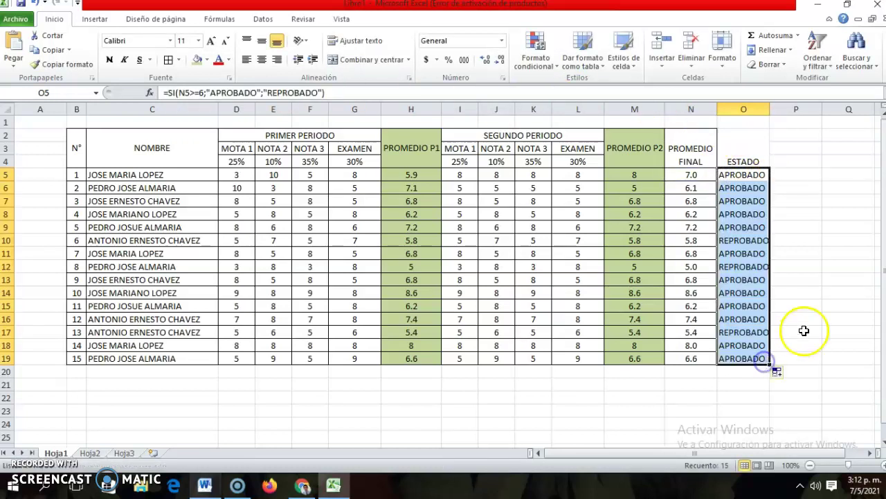
left_click_drag(769, 109, 776, 110)
Step: Center the contents of O2:O19 and shade the range with the same light olive green fill
left_click_drag(746, 147, 746, 359)
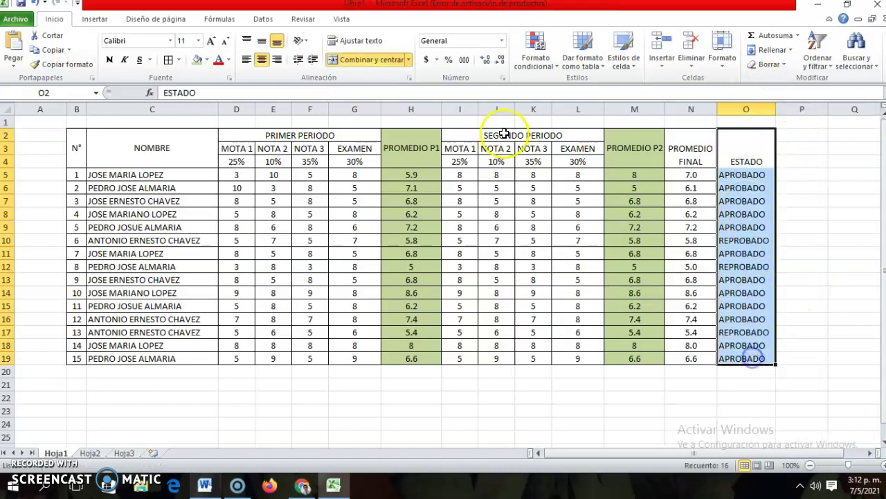
left_click(262, 60)
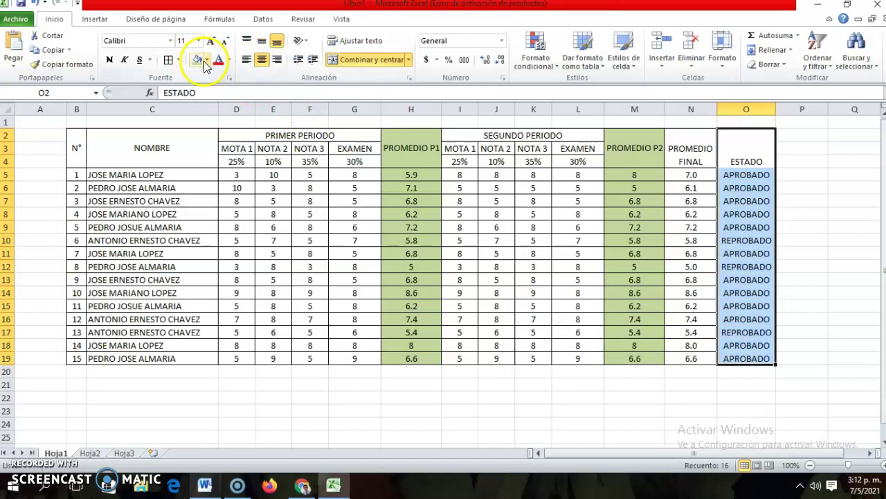
left_click(199, 61)
left_click(807, 189)
Step: Apply all borders to O2:O19 and vertically center the ESTADO heading in its merged cell
left_click(743, 144)
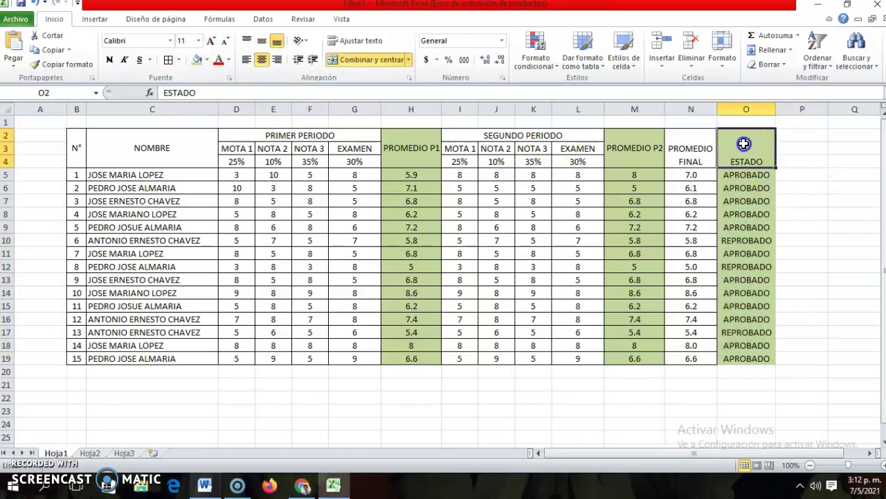
left_click_drag(744, 143, 755, 356)
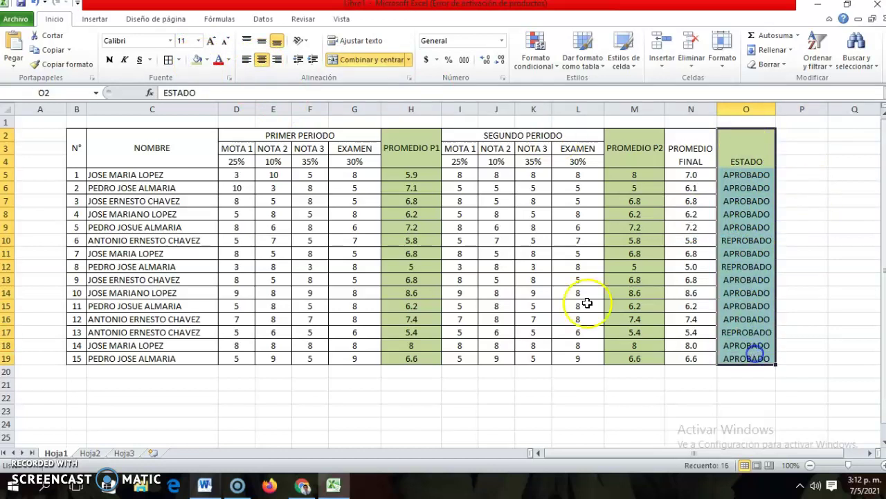
left_click(169, 60)
left_click(844, 227)
left_click(759, 153)
left_click(261, 40)
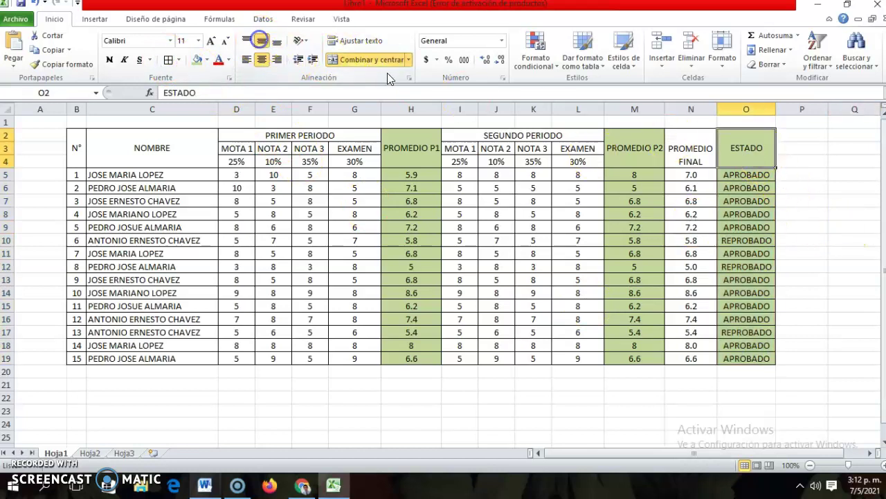
Step: Enter the labels APROBADOS in H22 and REPROBADOS in H23 below the grade table
left_click(820, 246)
left_click(818, 304)
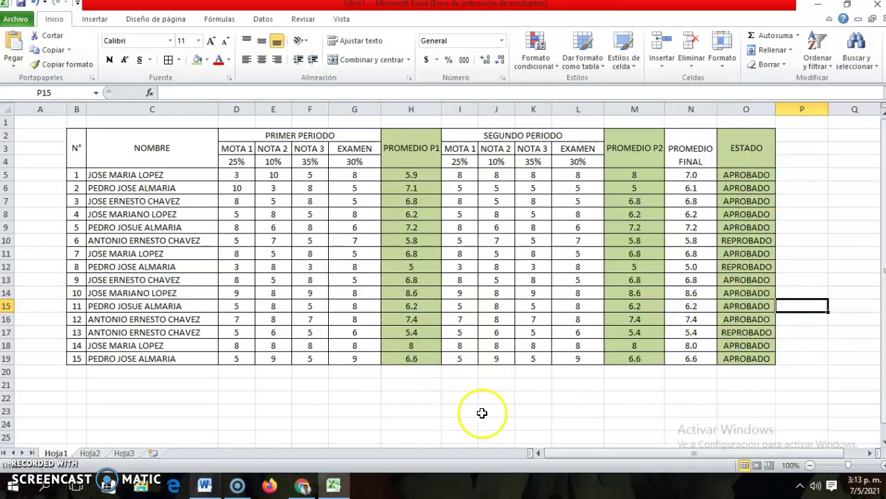
left_click(418, 398)
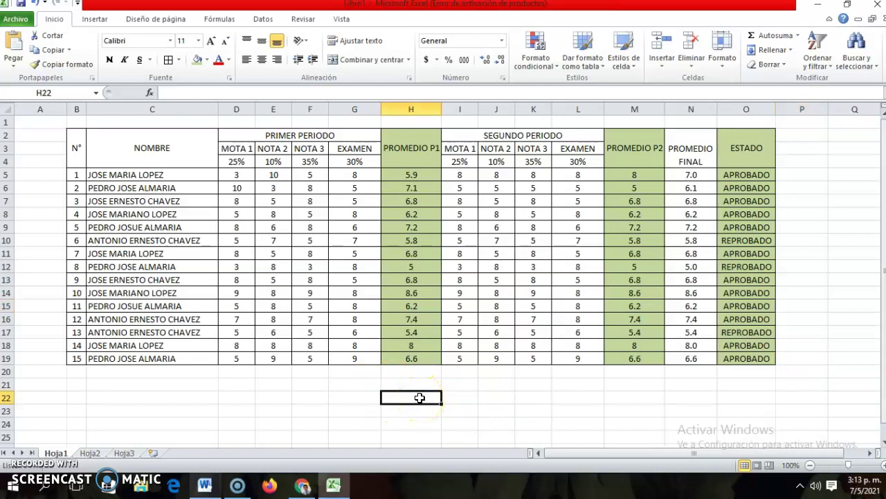
type("APROBADOS")
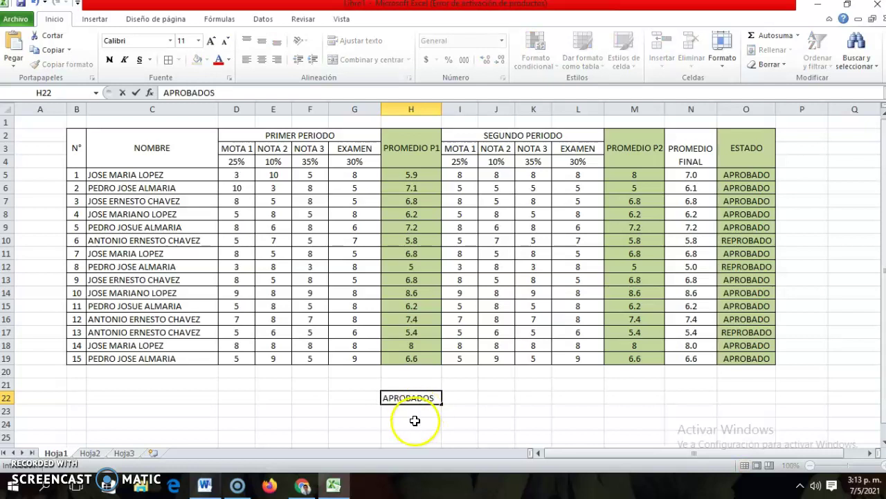
left_click(412, 411)
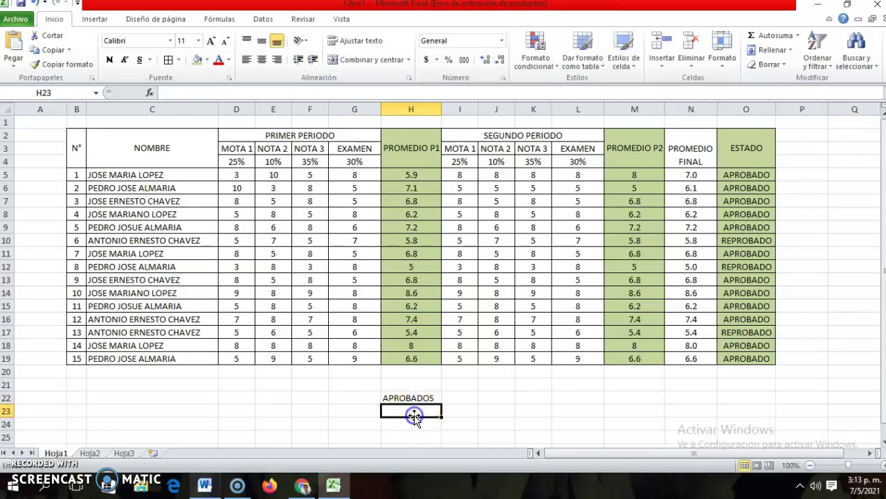
type("REPROBADOS")
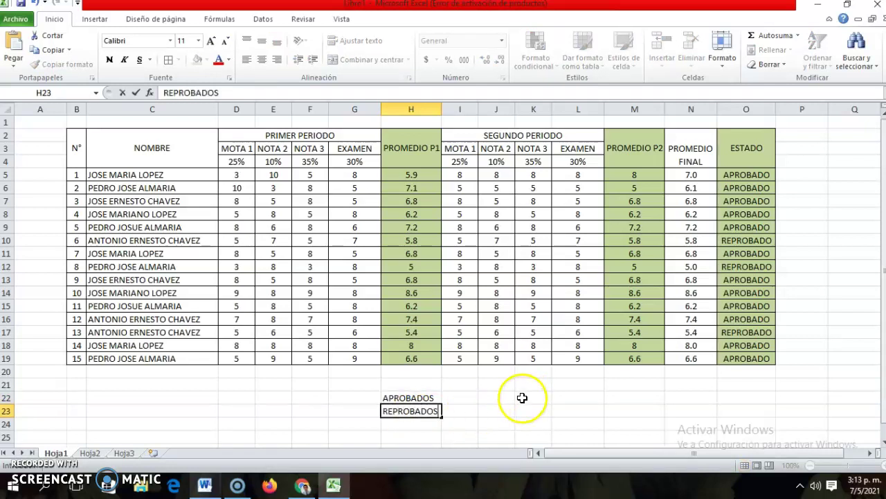
Step: Apply all borders to the small summary table in H22:I23
left_click_drag(518, 398, 505, 397)
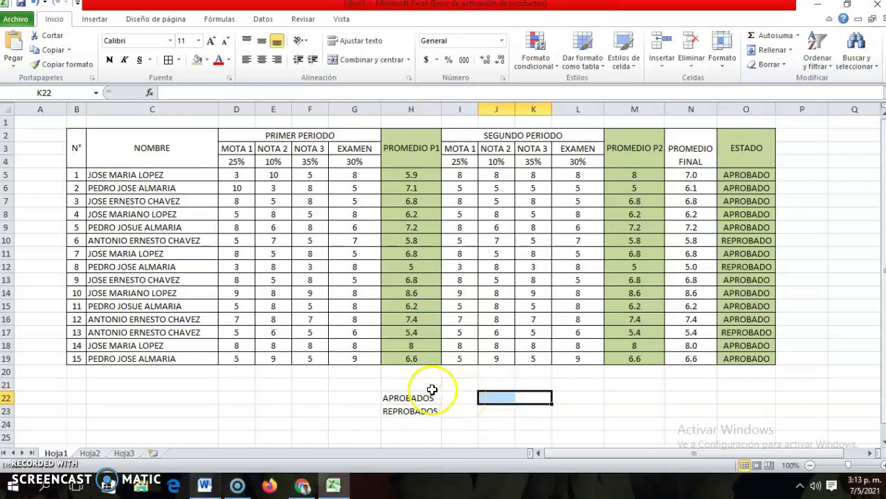
left_click_drag(410, 397, 447, 410)
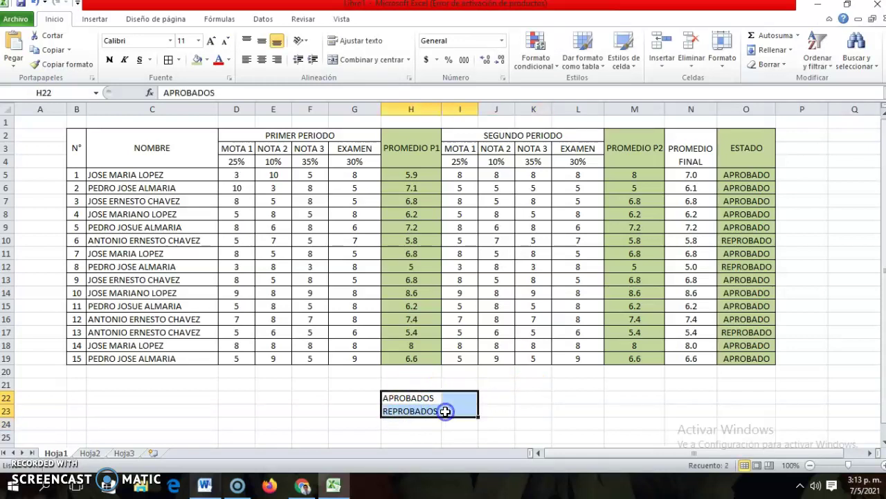
left_click(168, 60)
left_click_drag(533, 437, 533, 424)
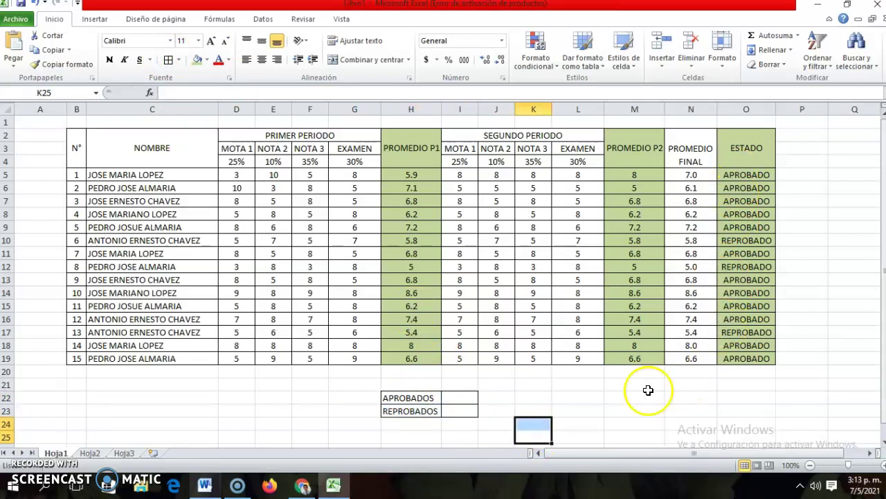
Step: Enter =CONTAR.SI(O5:O19;"APROBADOS") in I22 to count the passing students
left_click(465, 397)
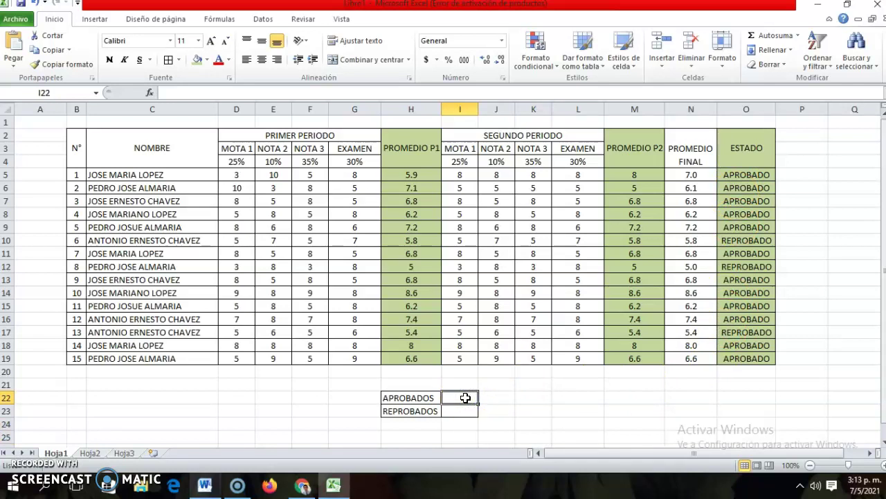
type("=")
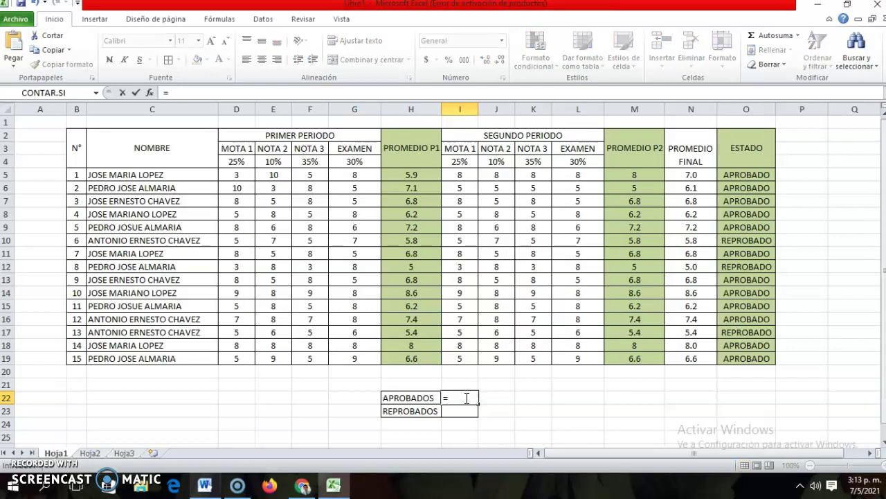
type("CONTAR")
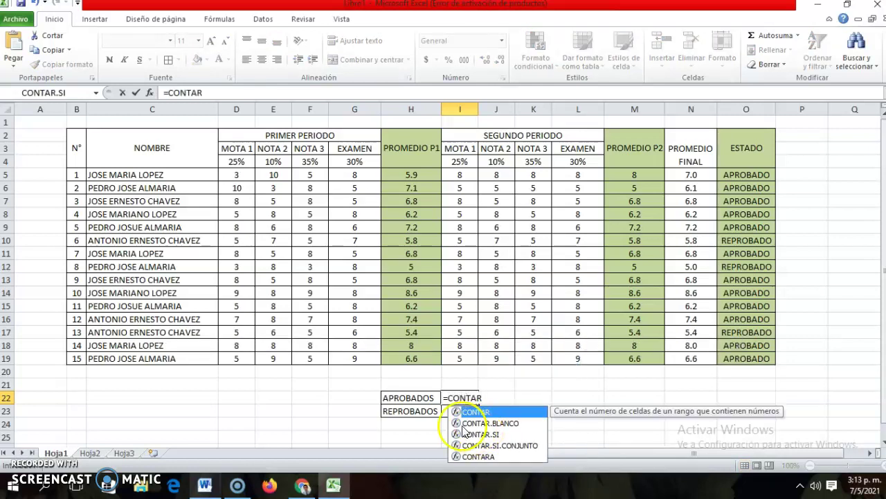
type(".SI")
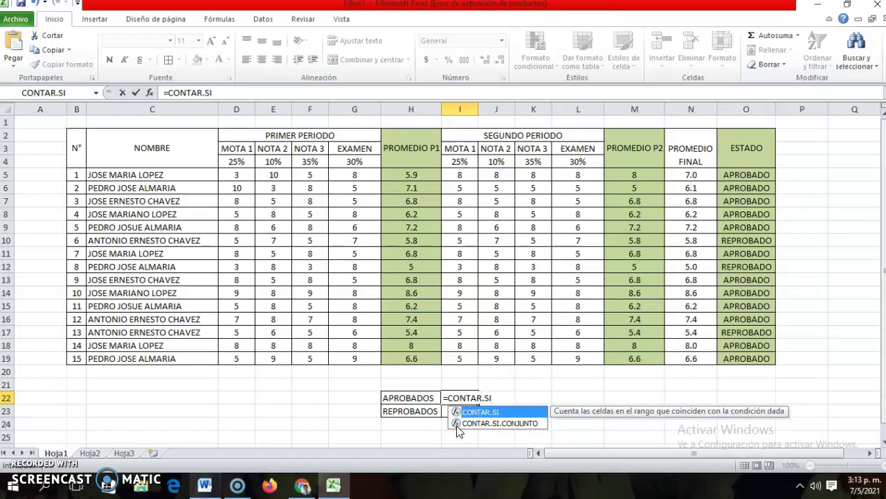
type("(")
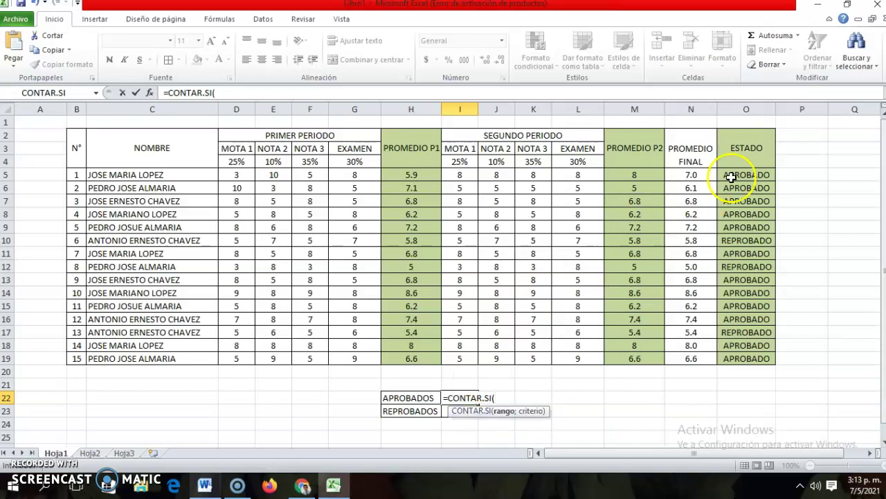
left_click_drag(732, 172, 733, 354)
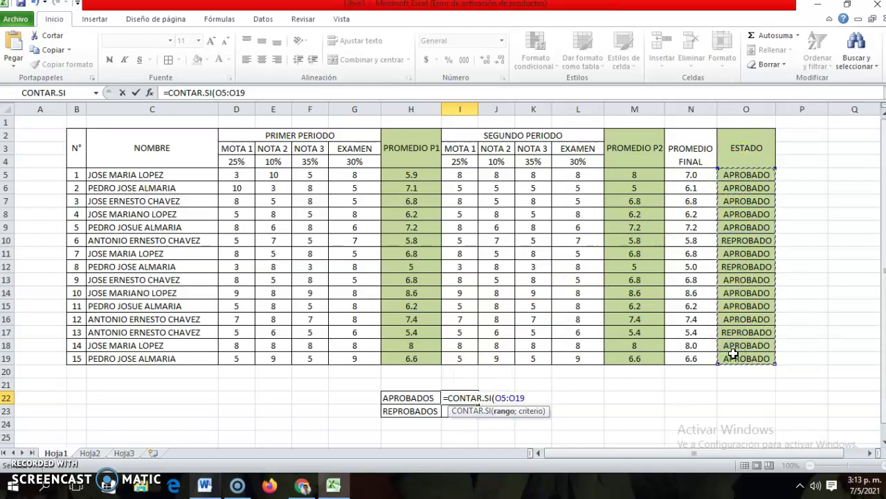
type(";\"APROBADOS")
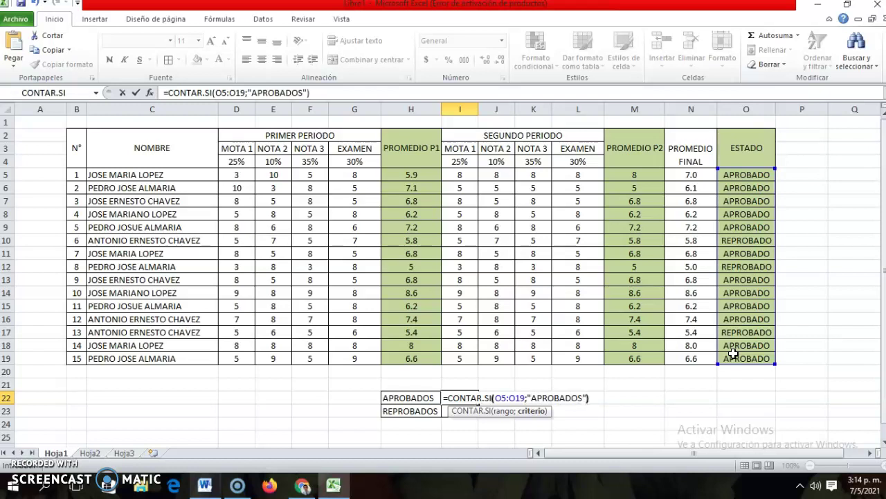
key("Return")
Step: Correct the criterion in the I22 formula to "APROBADO" so it matches the ESTADO text
left_click(460, 396)
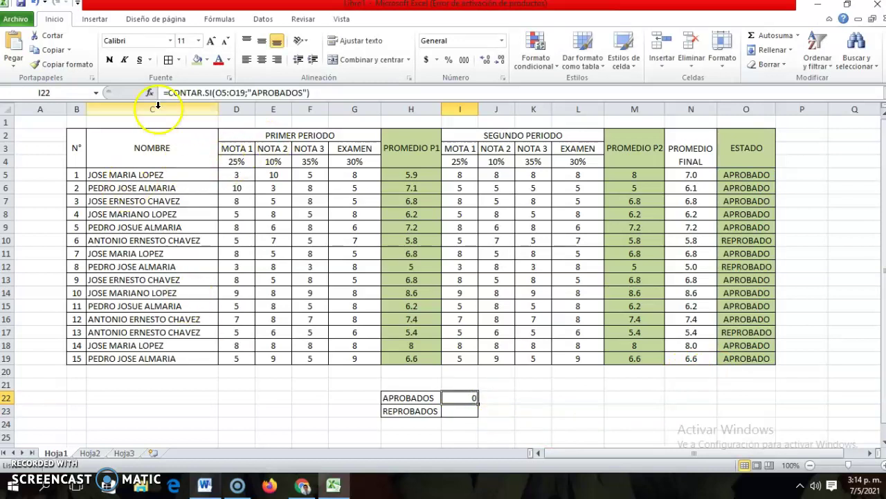
left_click(248, 94)
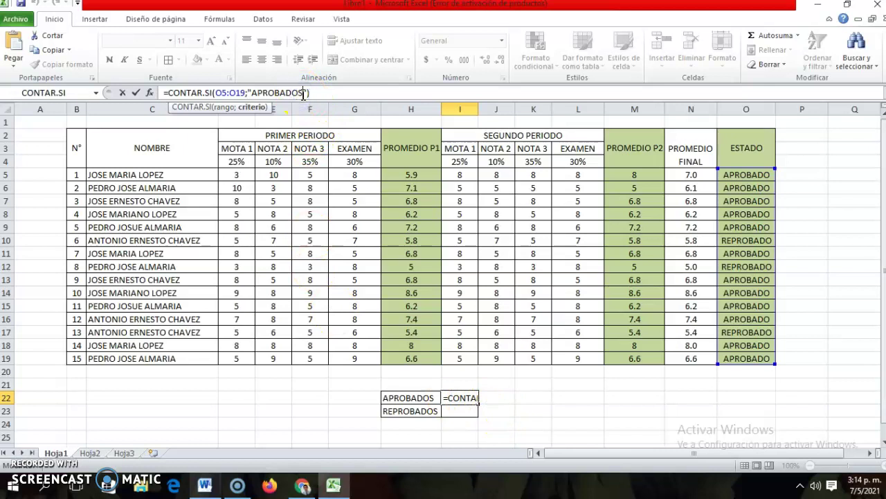
key("BackSpace")
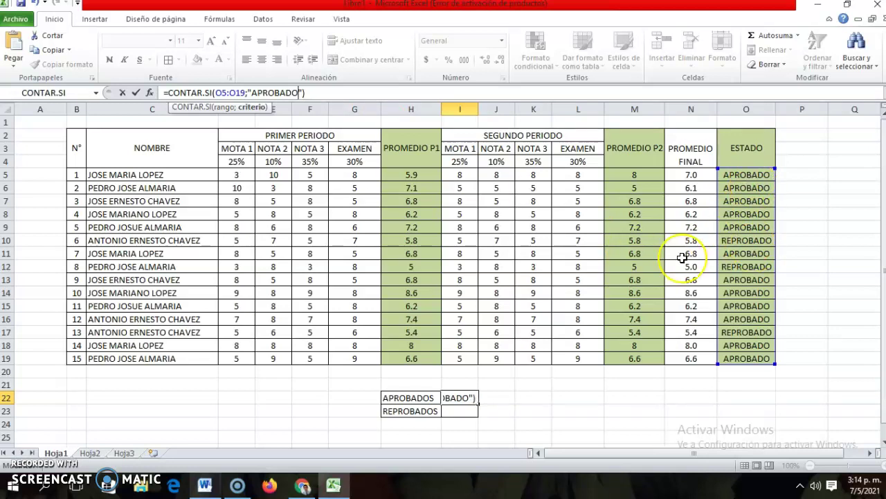
key("Return")
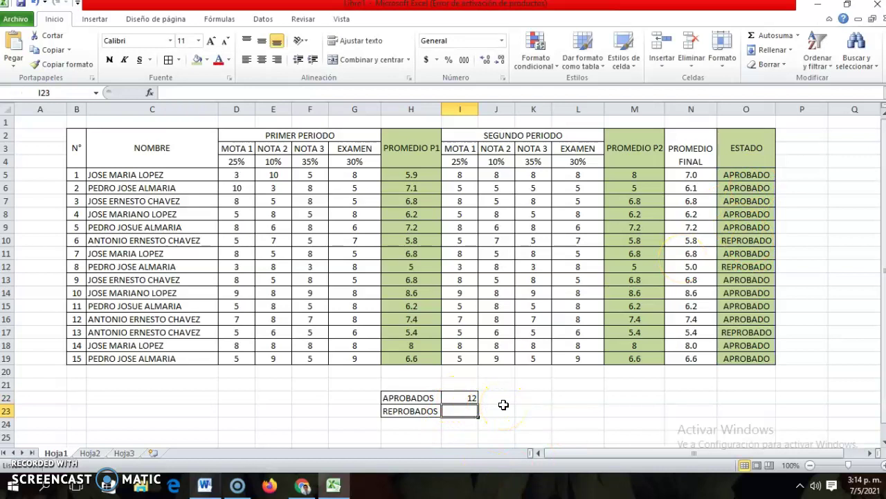
Step: Enter =CONTAR.SI(O5:O19;"REPROBADO") in I23 to count the failing students
type("=")
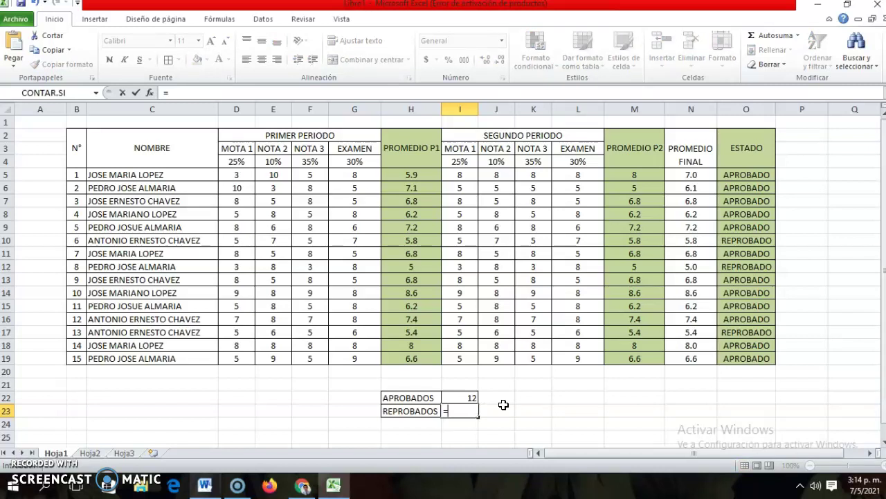
type("ONTA")
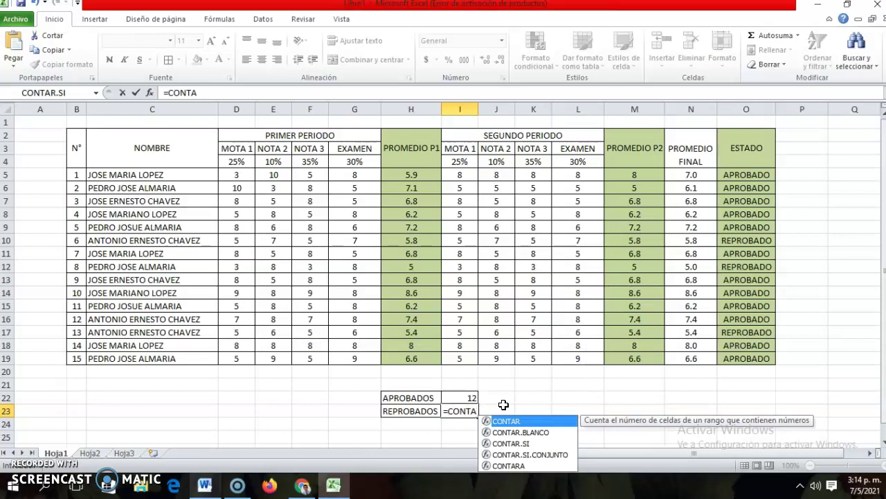
type("R.SI")
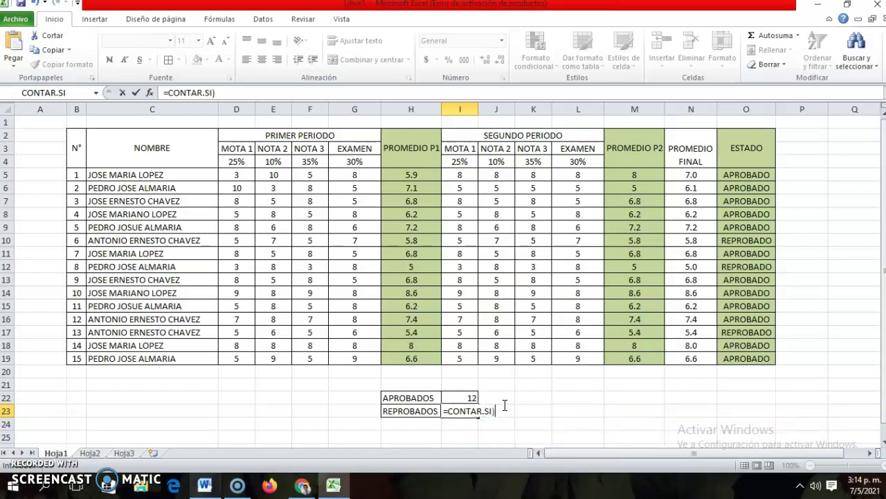
type("(")
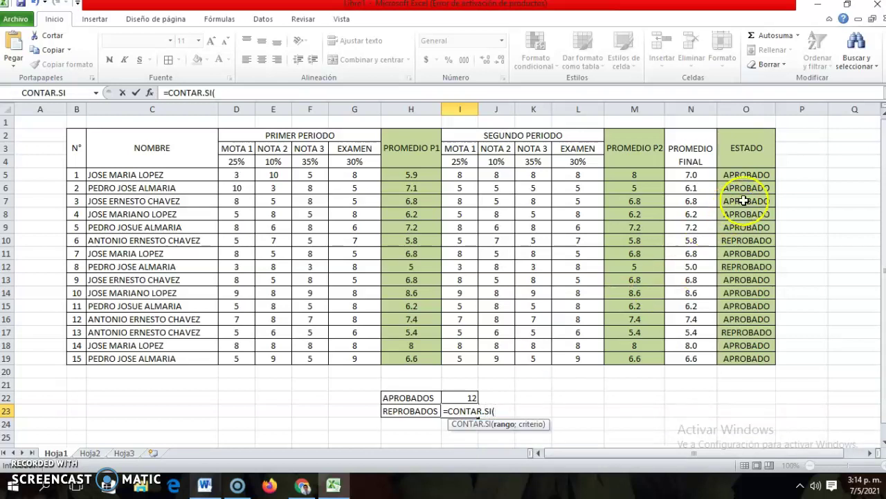
left_click_drag(742, 174, 753, 353)
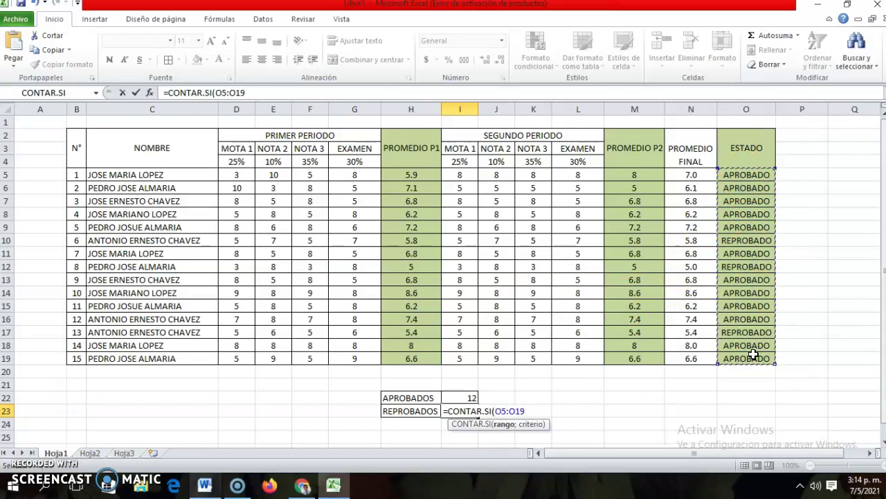
type(";\"REPROBADO")
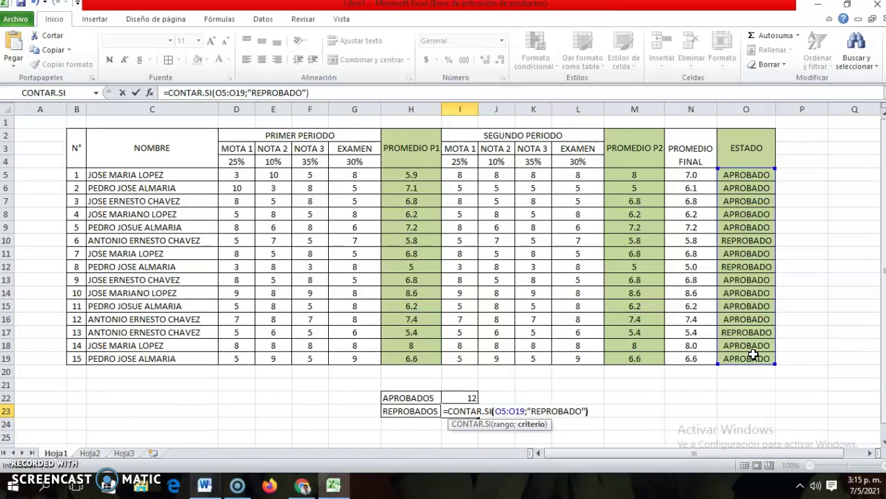
key("Return")
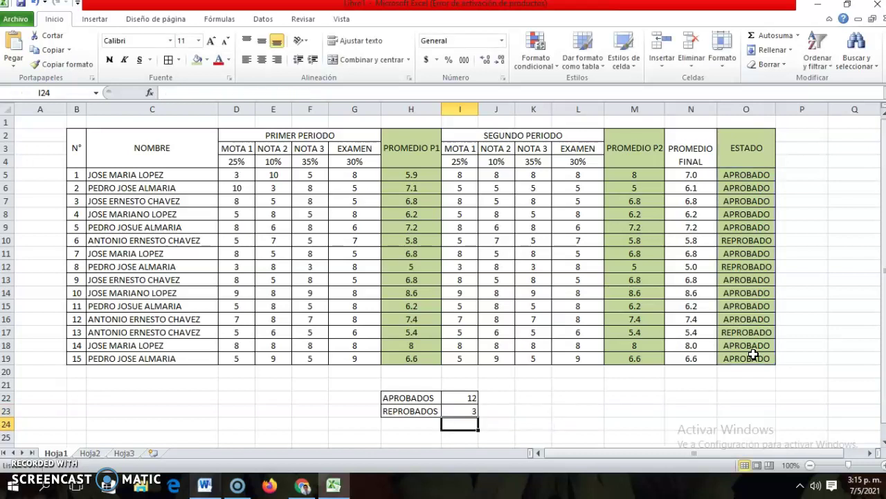
left_click(454, 412)
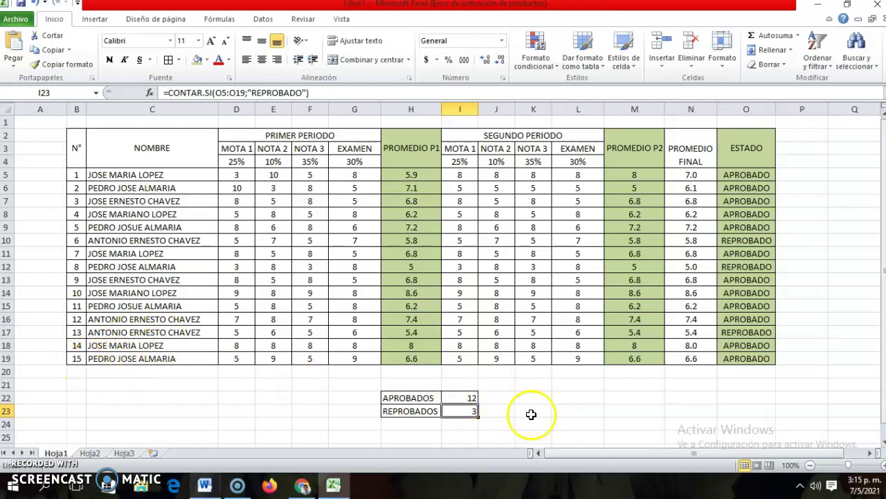
Step: Set all four first-period grades of student 5, D9:G9, to 3 to test the counts
left_click(243, 227)
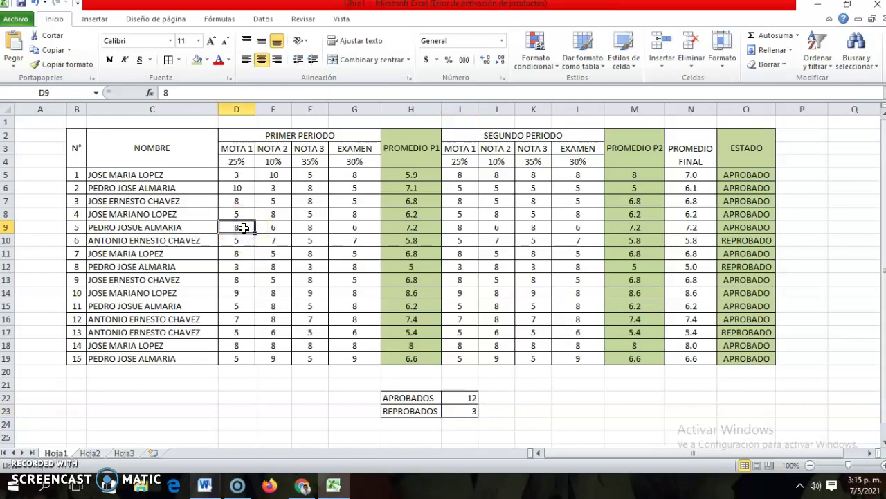
type("3")
key("Tab")
type("3")
key("Tab")
type("3")
key("Tab")
type("3")
key("Tab")
key("Tab")
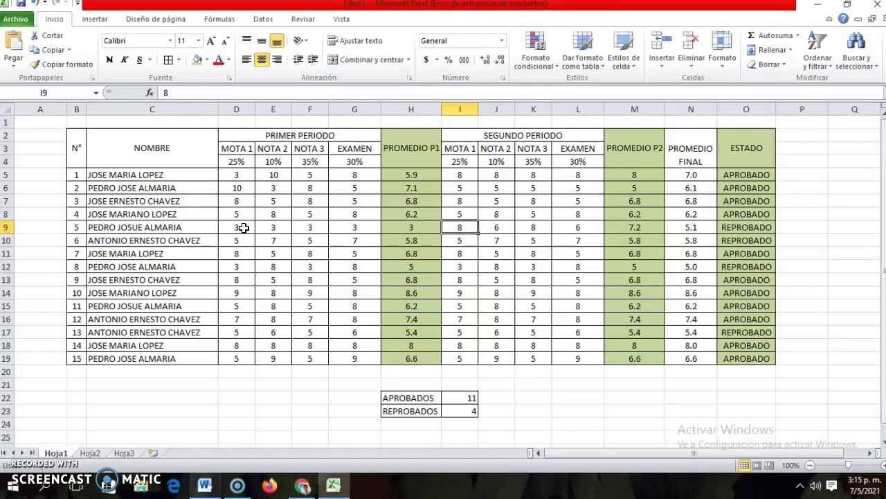
Step: Set student 12's three note grades to 5 in both periods, in D16:F16 and I16:K16
left_click(252, 317)
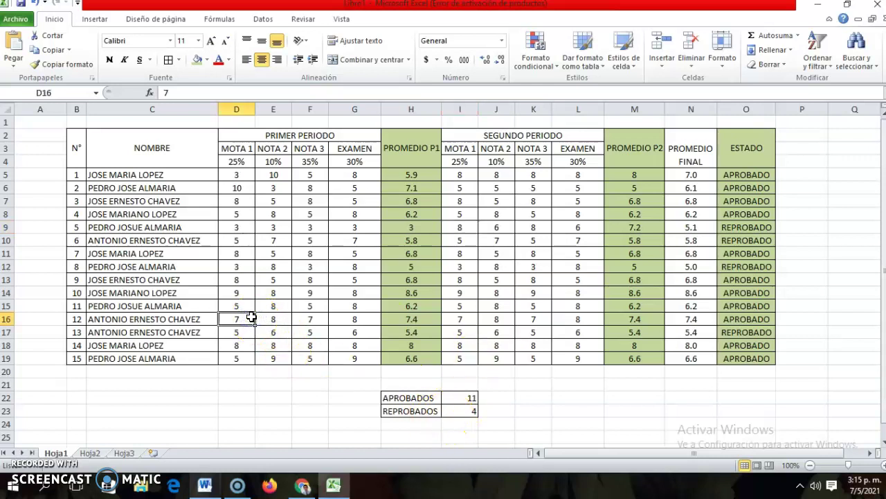
type("5")
key("Tab")
type("5")
key("Tab")
type("5")
key("Tab")
key("Tab")
key("Tab")
key("Tab")
type("5")
key("Tab")
type("5")
key("Tab")
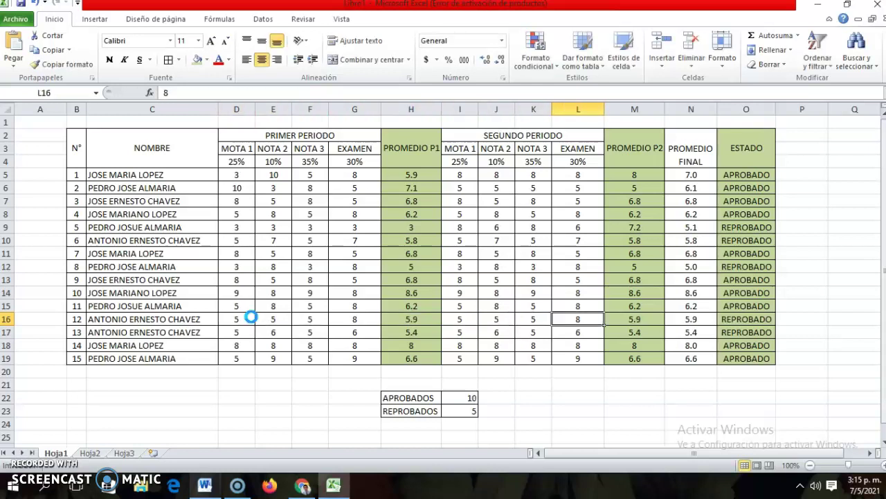
left_click_drag(461, 400, 461, 412)
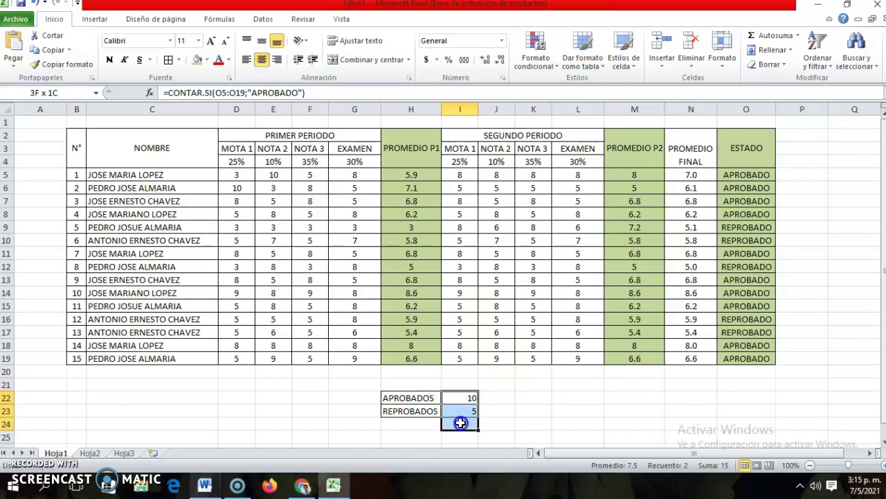
left_click(506, 422)
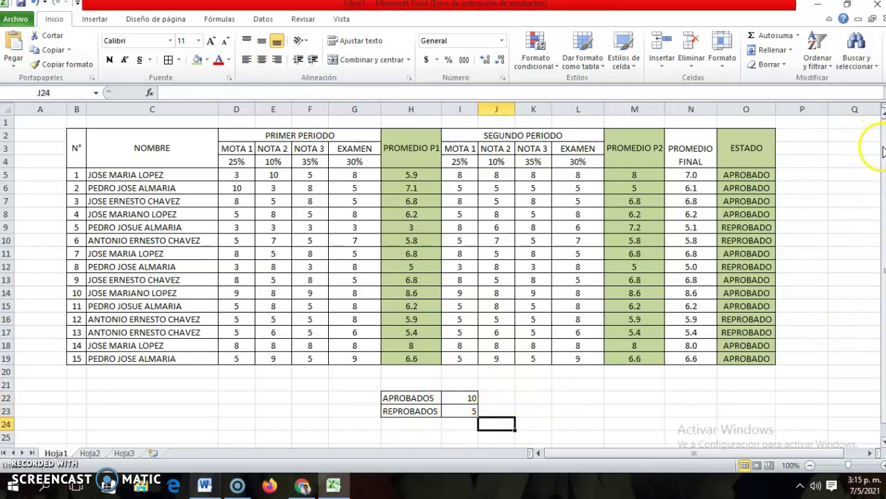
Step: Insert a basic 2D pie chart from the summary range H22:I23 and move it below the grade table, beside the summary
left_click_drag(883, 153, 883, 167)
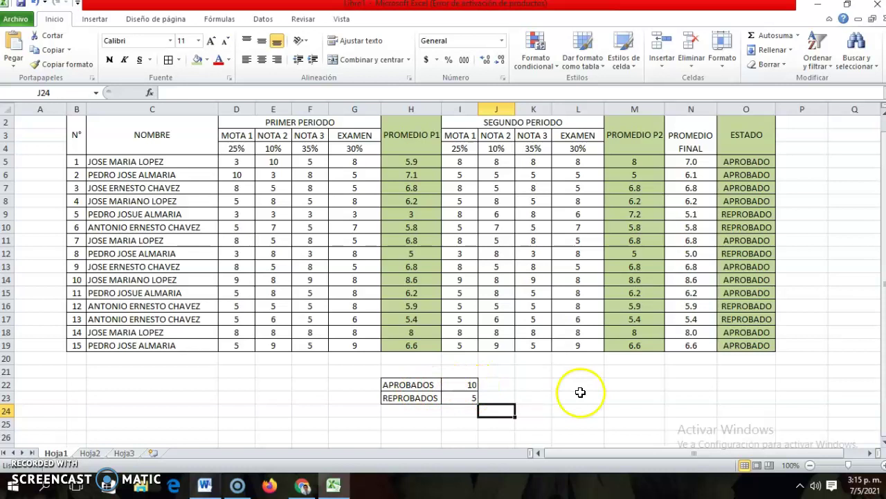
left_click_drag(408, 384, 445, 399)
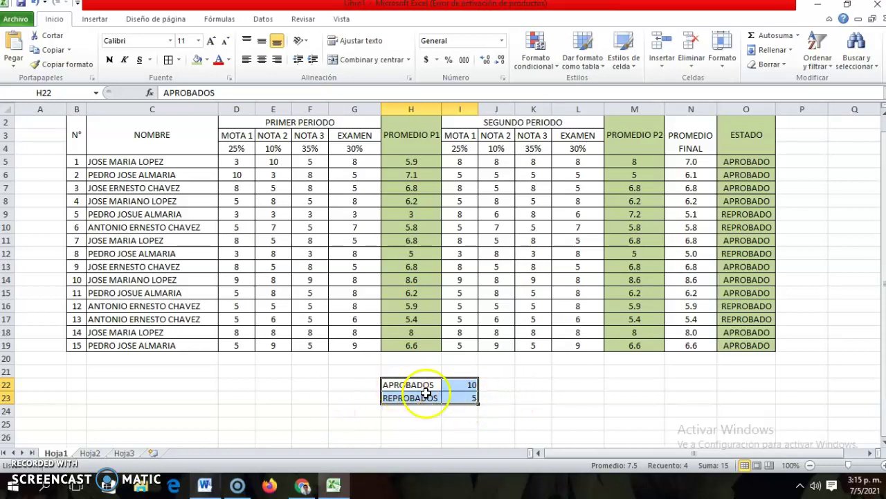
left_click(95, 19)
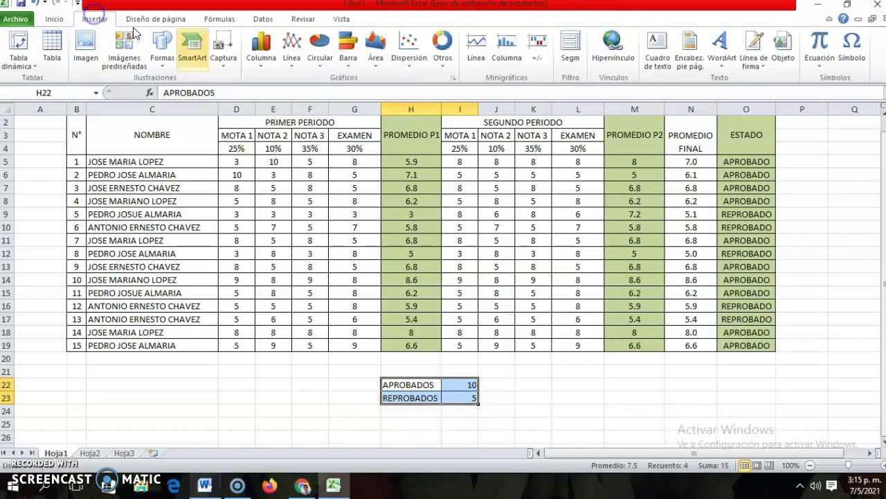
left_click(323, 60)
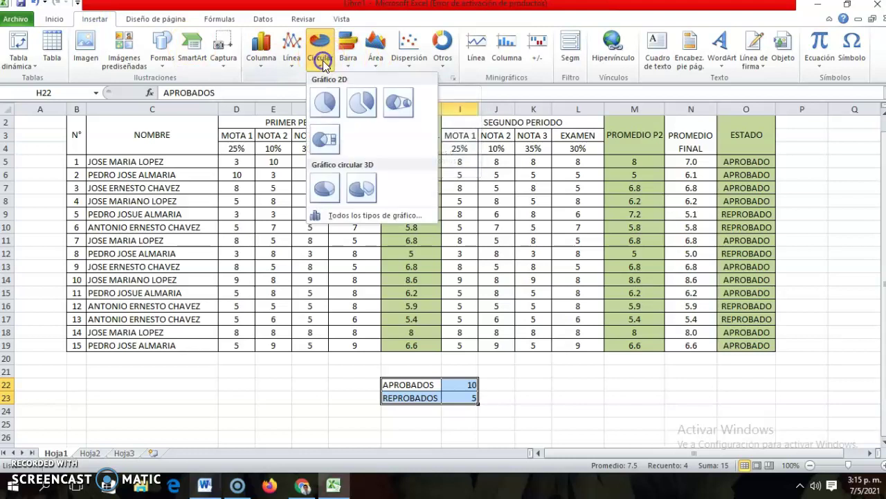
left_click(326, 101)
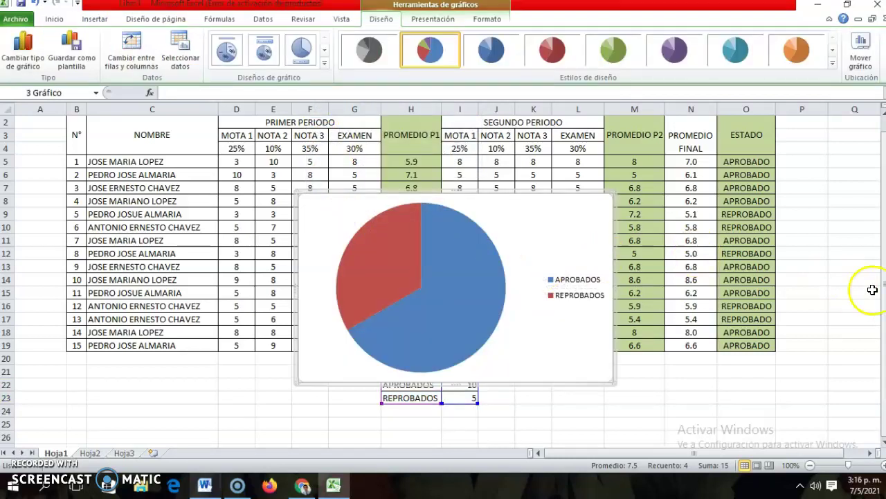
left_click_drag(558, 196, 772, 367)
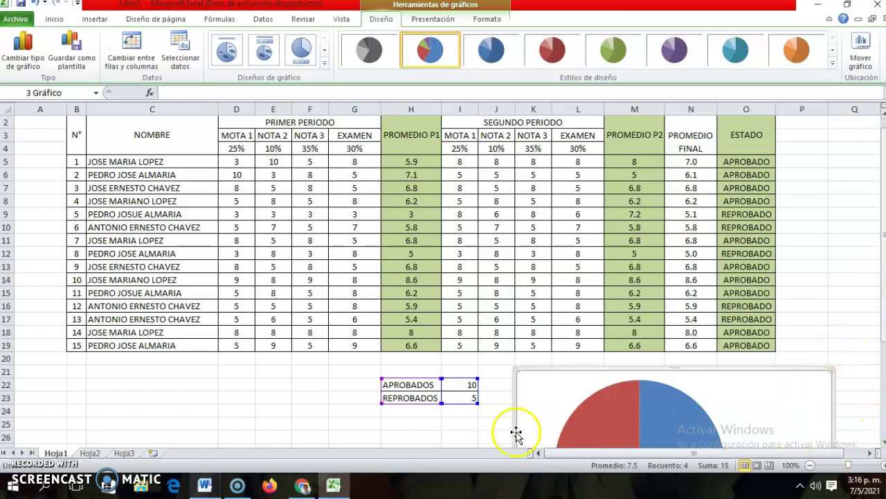
Step: Open the chart area's format settings and switch its fill to solid (Relleno sólido)
left_click(479, 428)
key("Down")
key("Down")
key("Down")
key("Down")
key("Down")
key("Down")
key("Down")
key("Down")
key("Down")
key("Down")
key("Down")
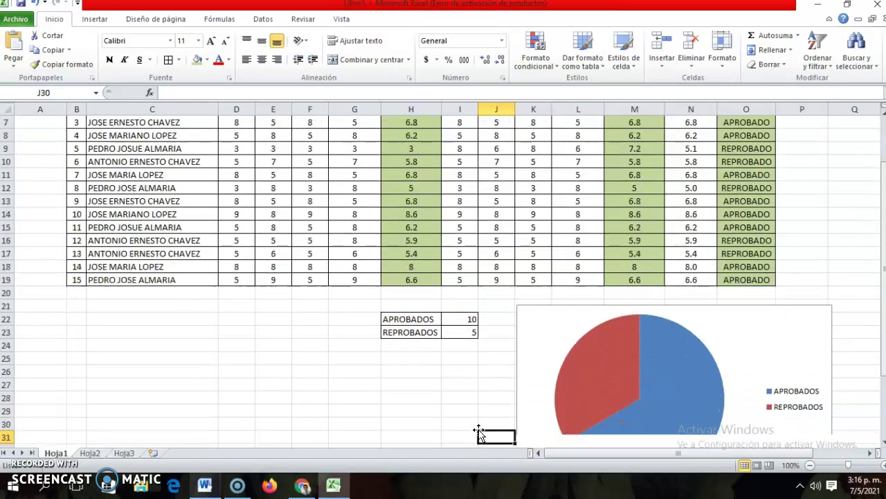
key("Down")
key("Down")
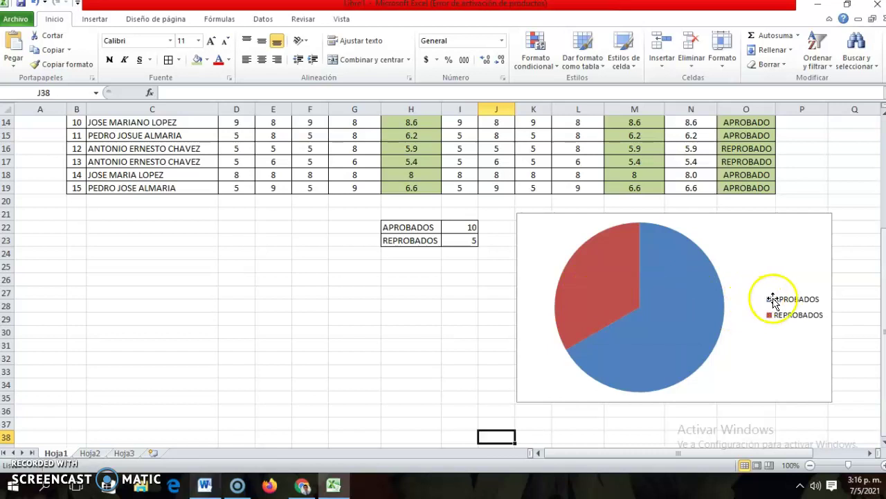
left_click(747, 374)
double_click(747, 374)
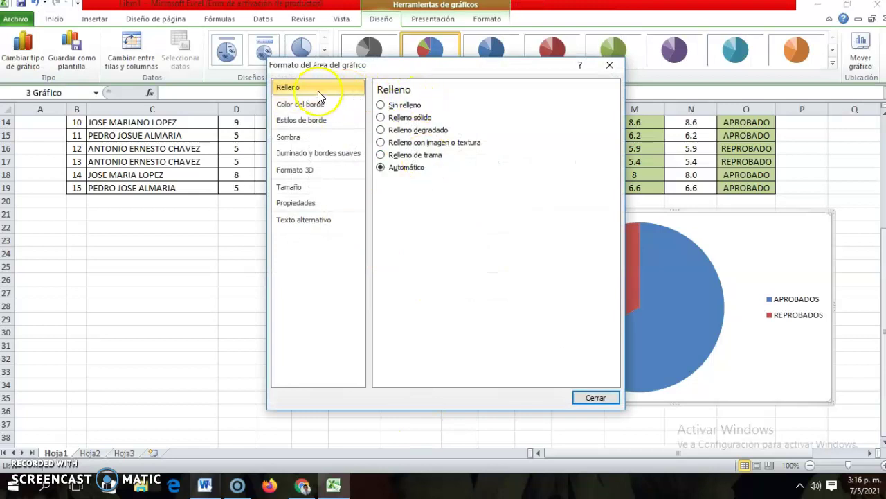
left_click(380, 117)
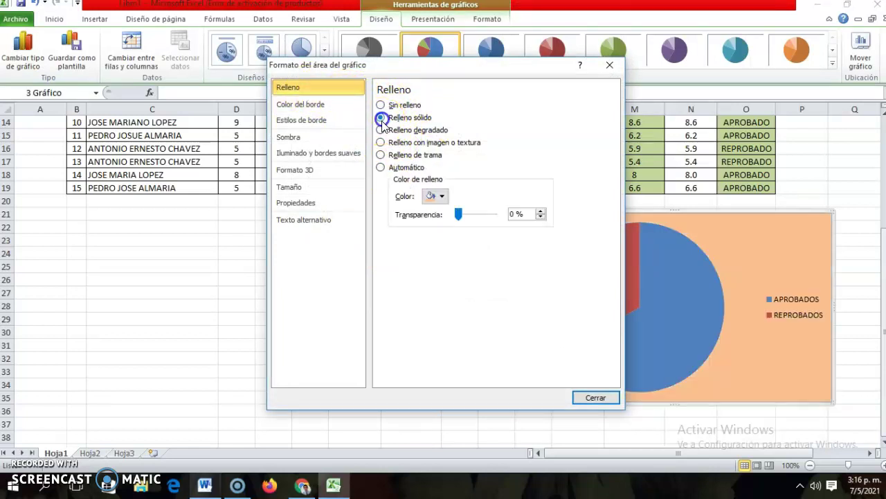
Step: Try a white fill and a grey fill on the chart area
left_click(443, 198)
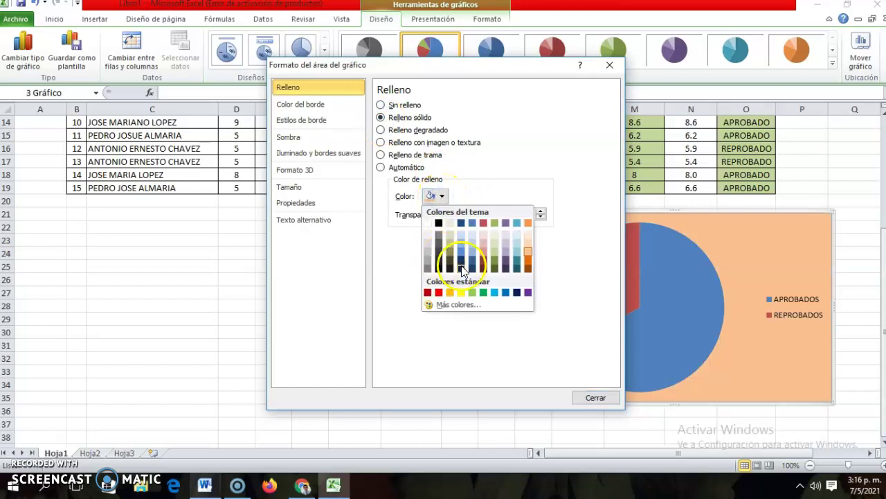
left_click(427, 223)
left_click(439, 195)
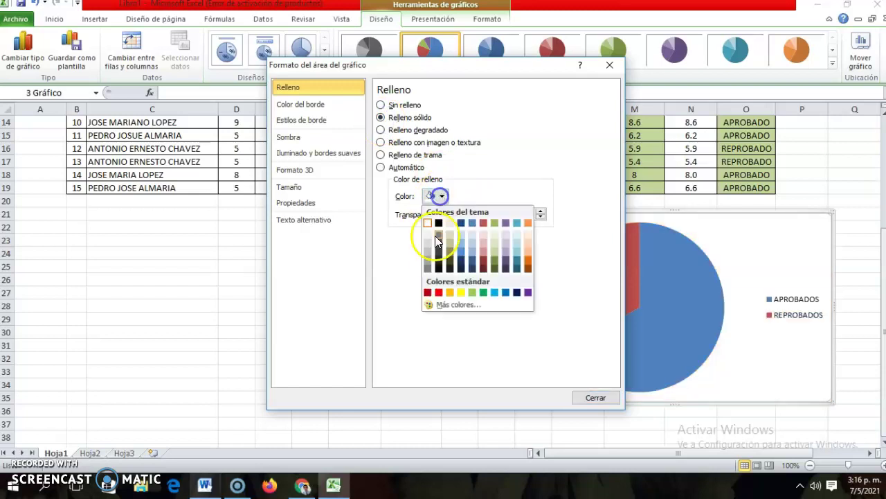
left_click(428, 250)
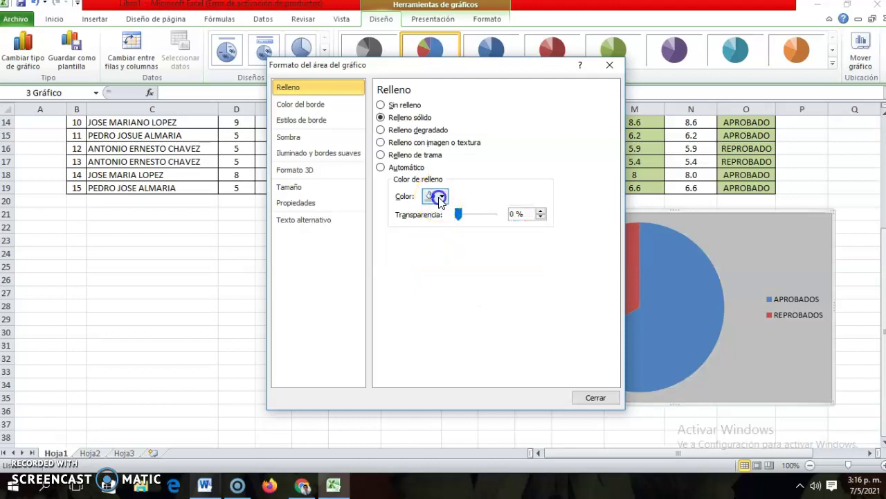
Step: Set the chart area's solid fill to a light orange theme colour and close the format settings
left_click(439, 196)
left_click(528, 248)
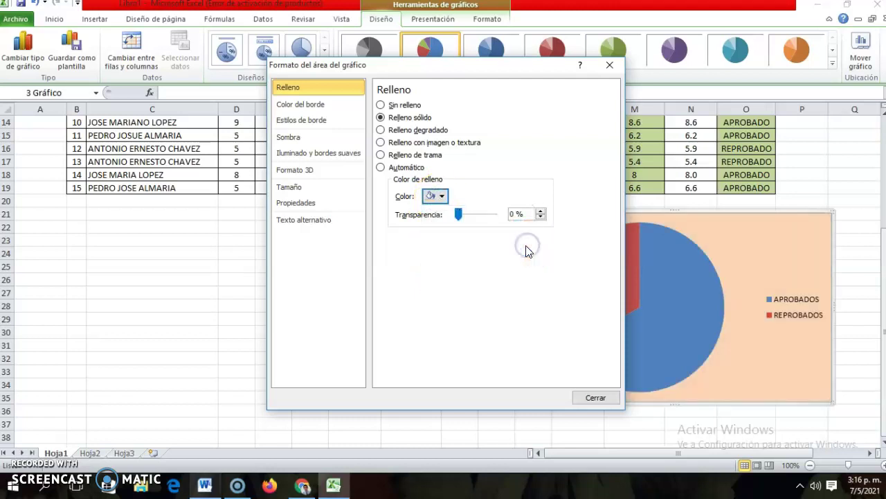
left_click(593, 398)
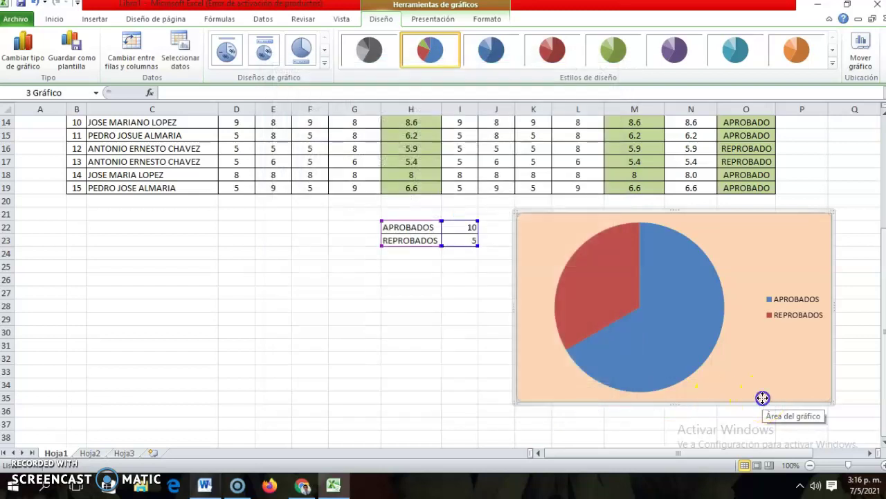
left_click(444, 358)
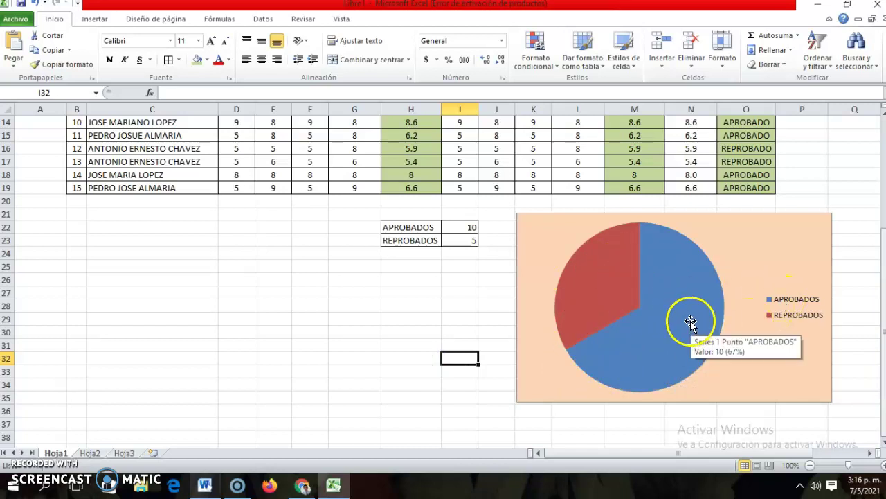
double_click(690, 321)
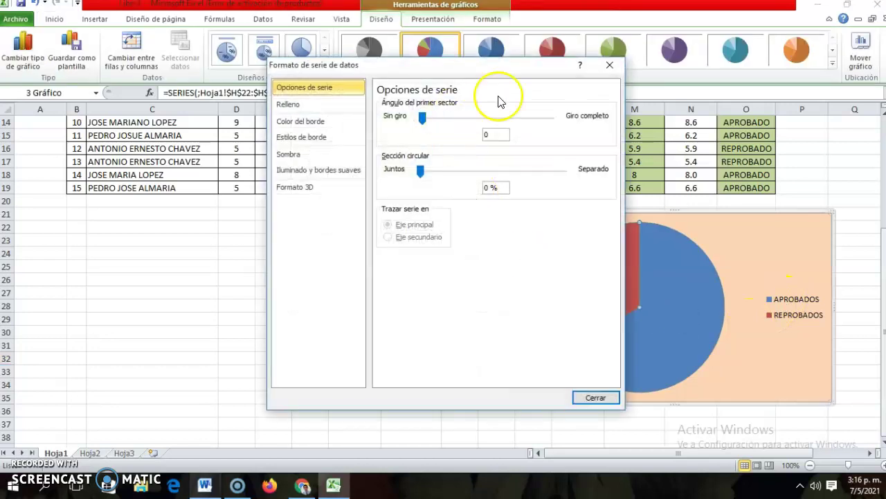
left_click(608, 64)
right_click(663, 303)
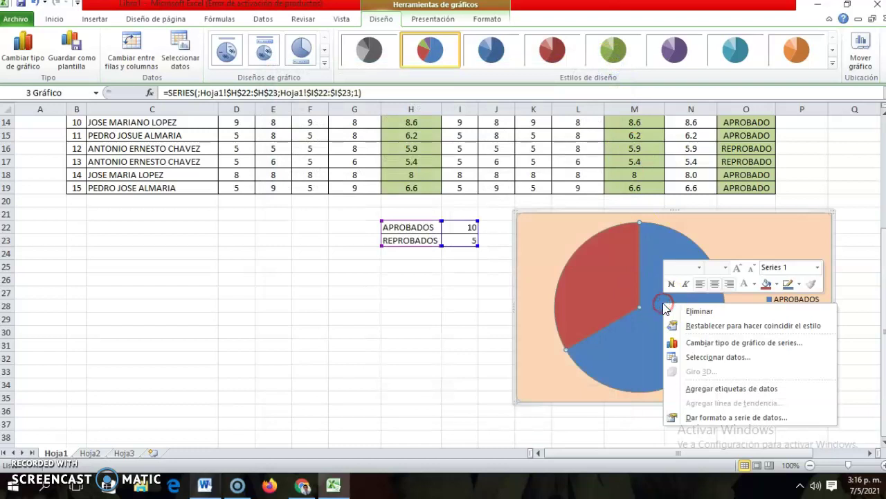
left_click(718, 388)
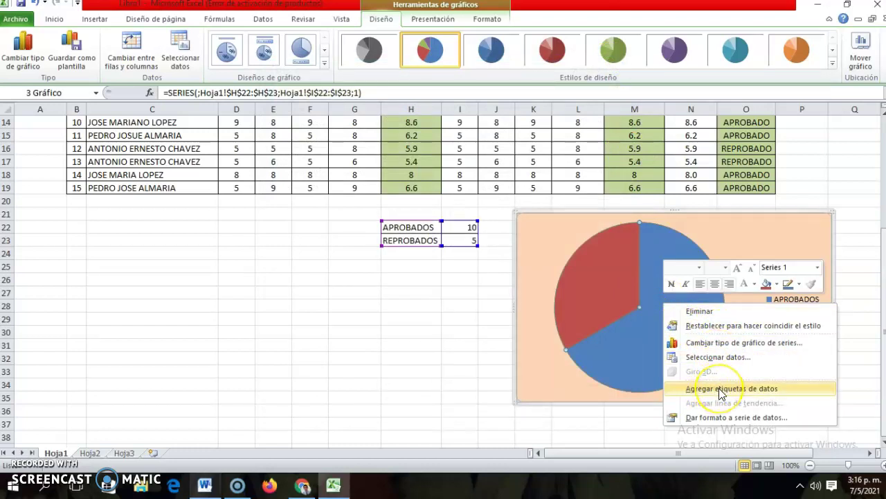
left_click(526, 391)
left_click(460, 358)
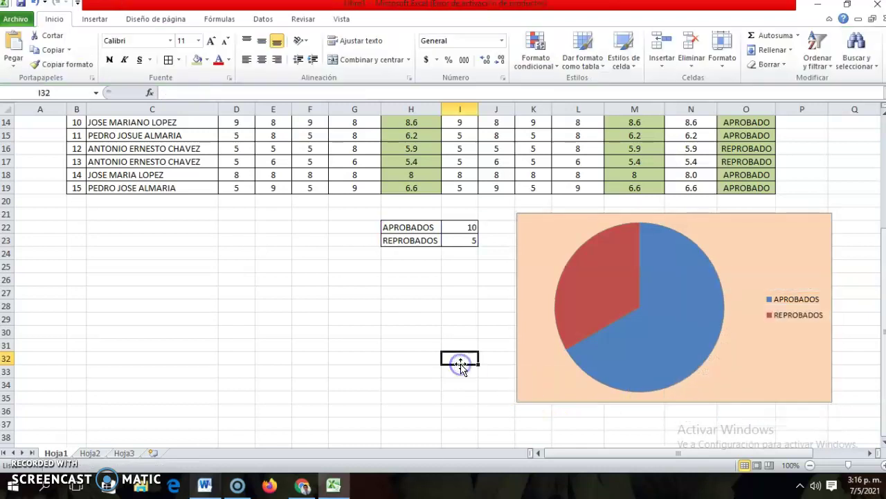
Step: Add data labels to the slices of the pie chart
left_click(627, 349)
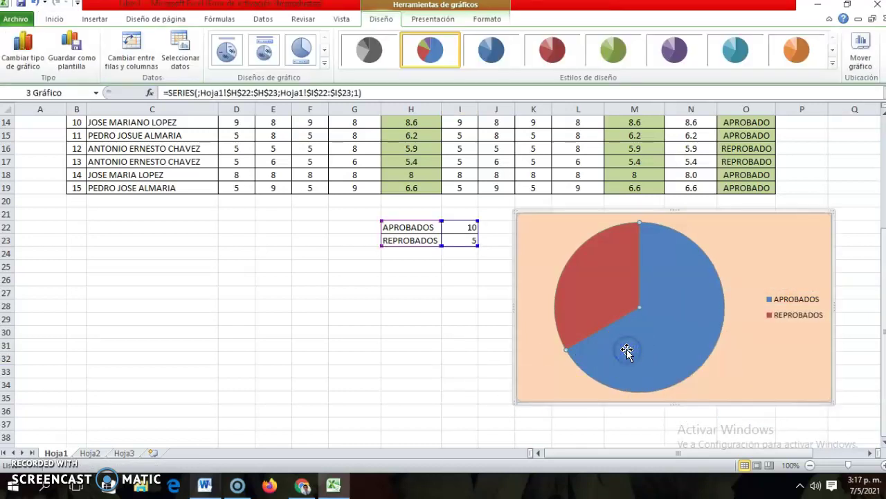
right_click(626, 349)
left_click(671, 313)
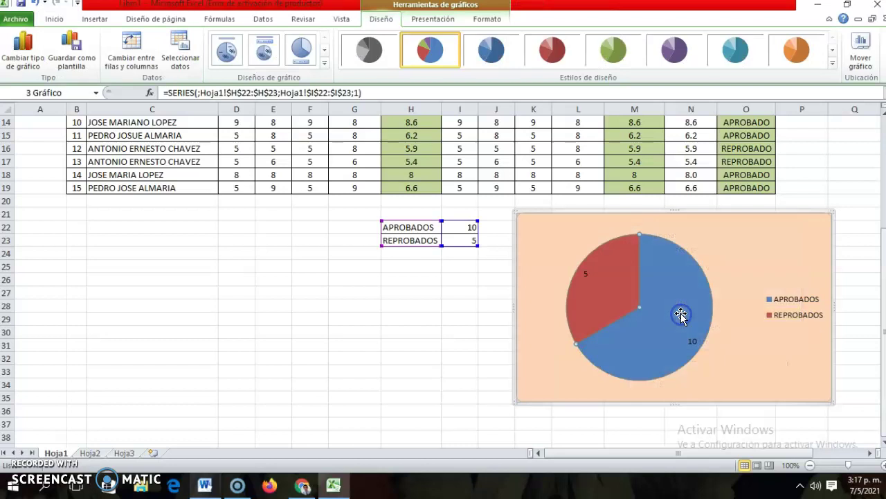
left_click(353, 355)
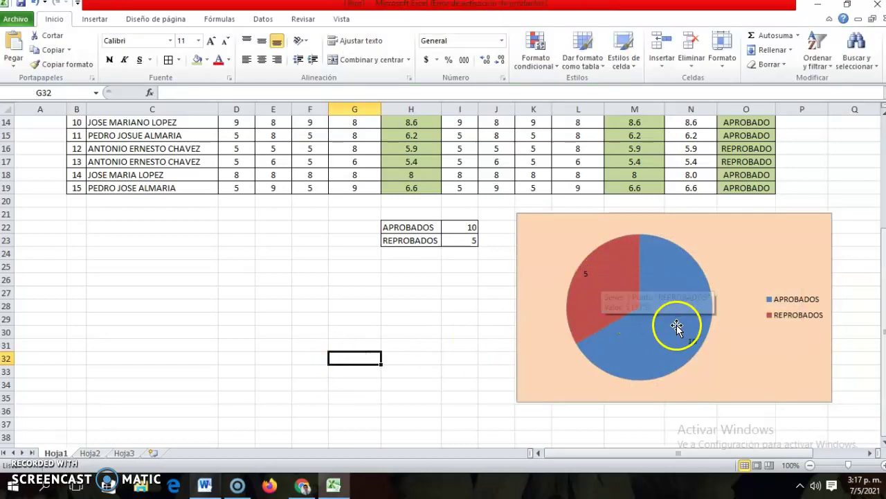
Step: Add a chart title above the pie chart using the Encima del gráfico option
mouse_move(682, 341)
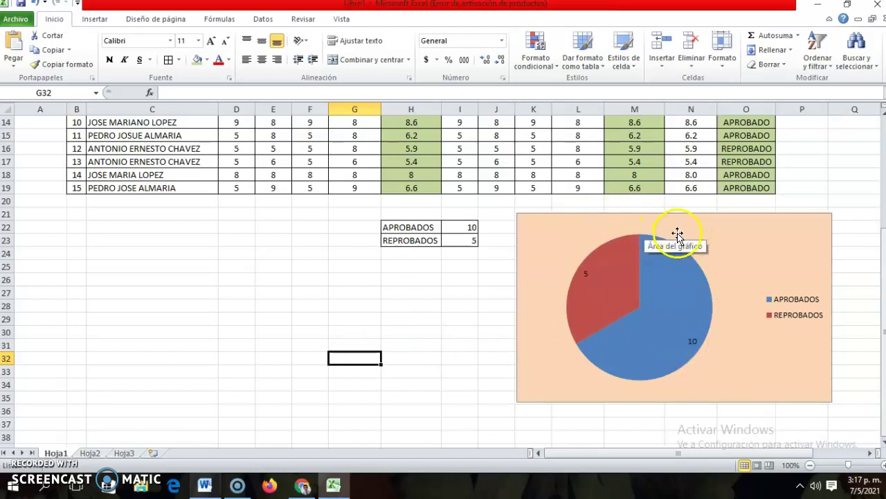
left_click(620, 222)
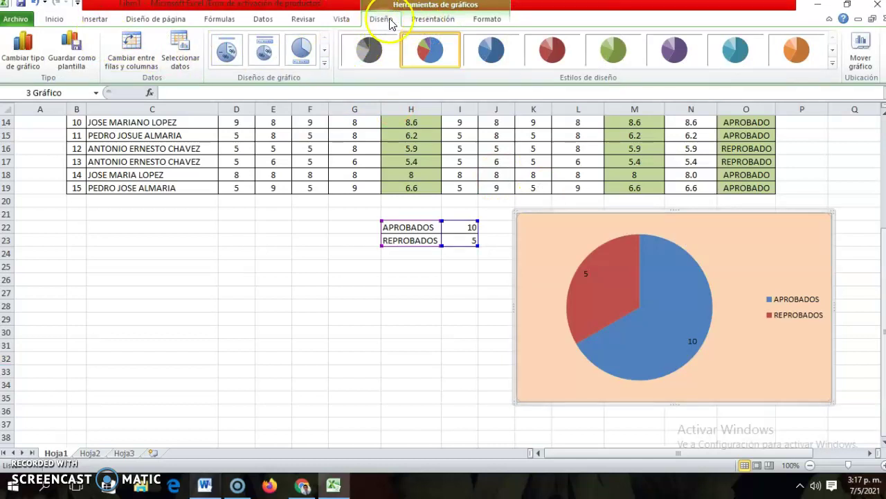
left_click(423, 18)
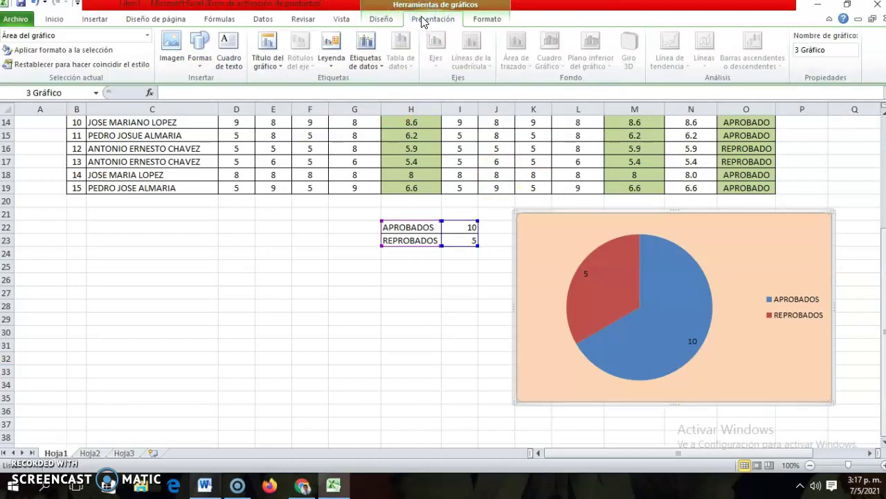
left_click(279, 61)
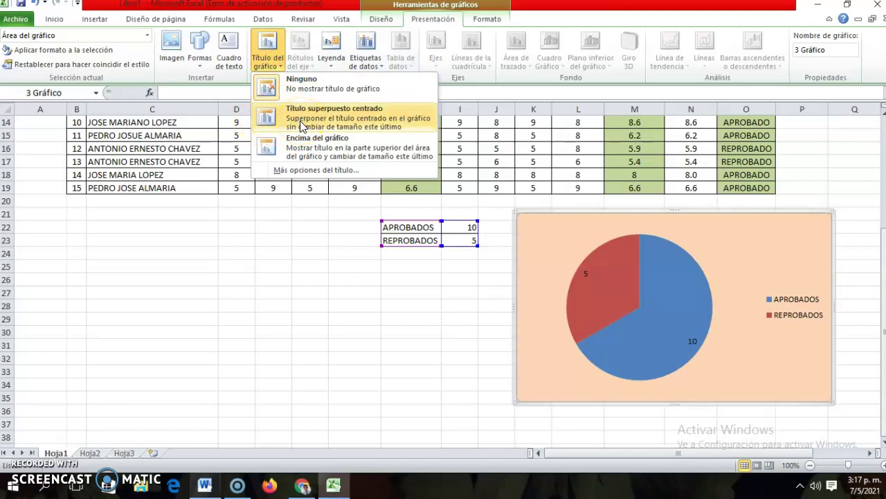
left_click(309, 149)
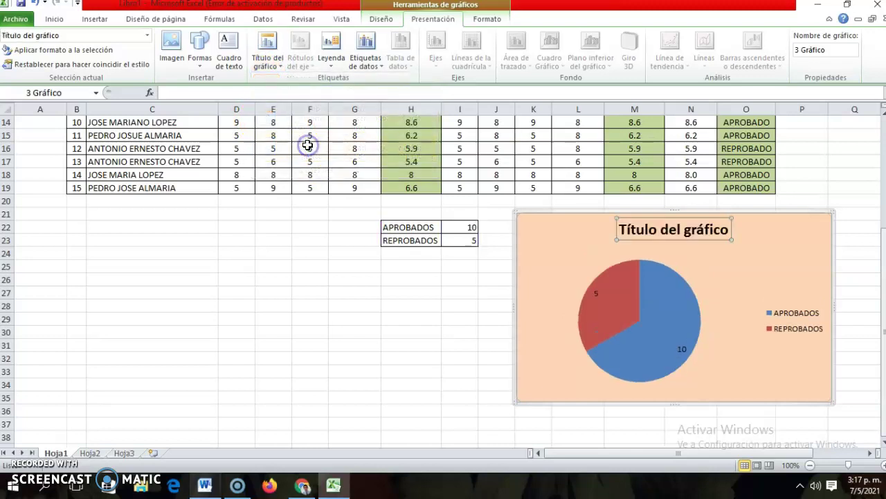
Step: Replace the placeholder chart title with "APROBADOS Y REPROBADOS"
left_click(684, 235)
left_click(685, 233)
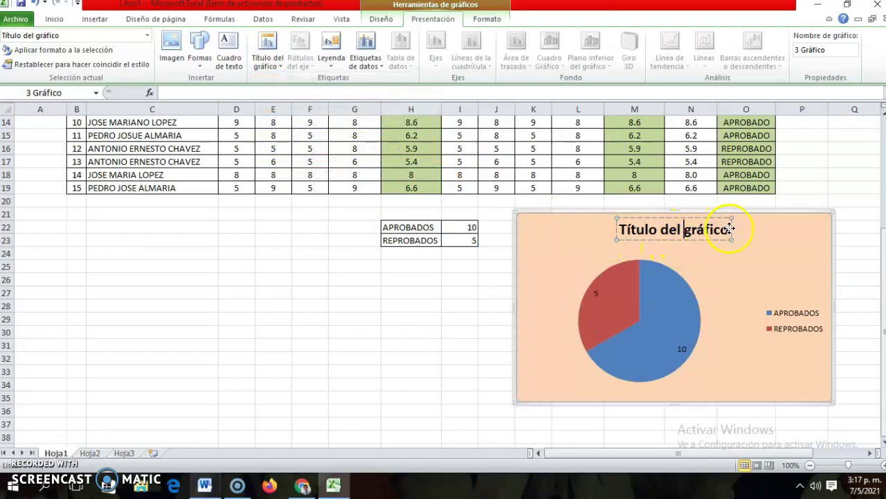
left_click_drag(730, 230, 630, 234)
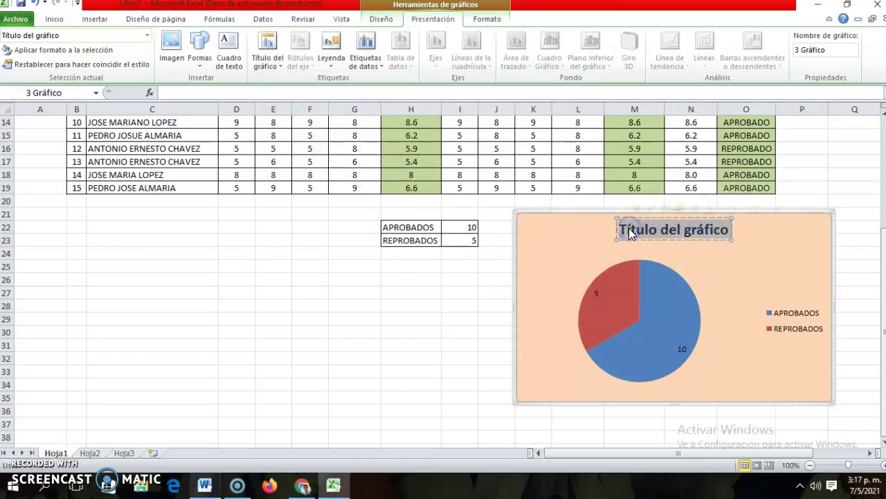
type("APR")
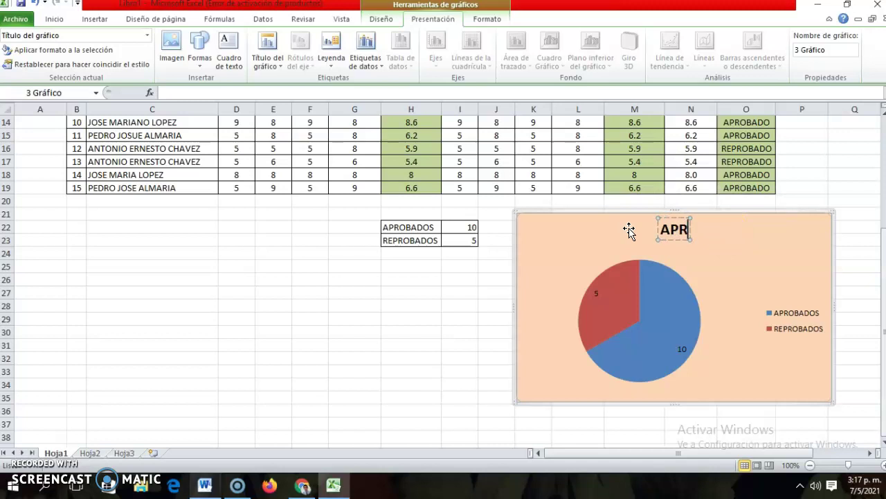
type("OBADOS Y")
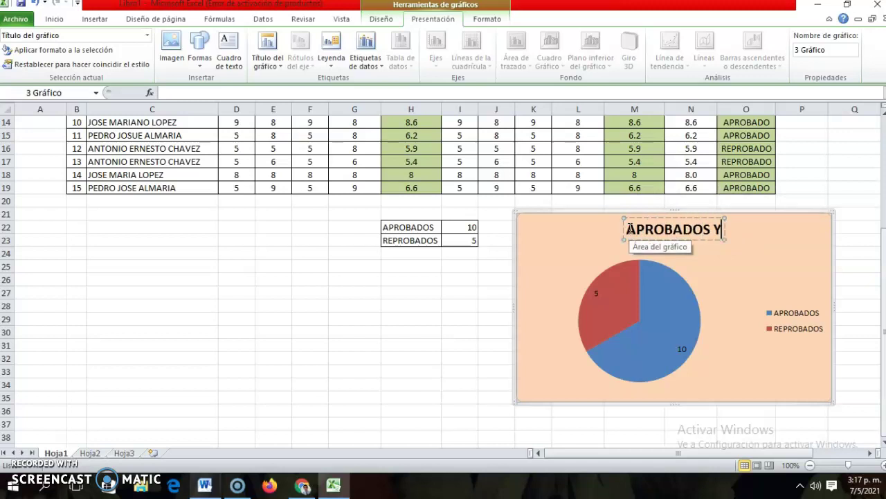
type(" REPROBADOS")
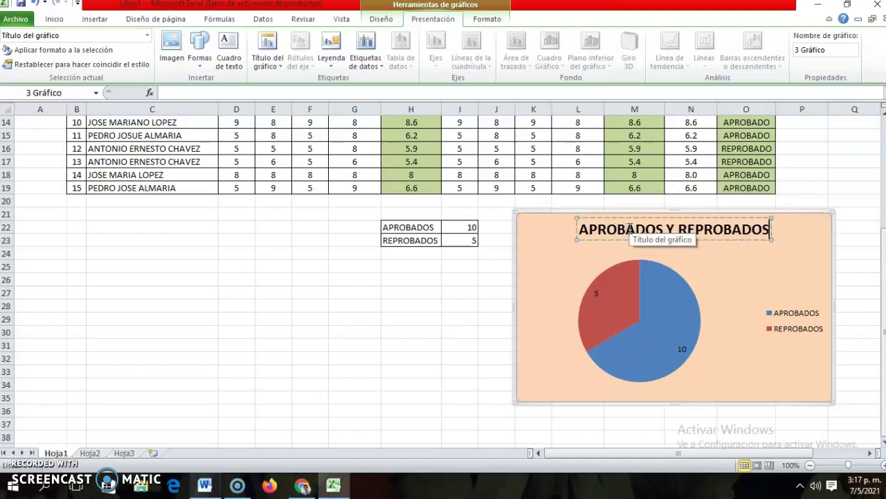
left_click(418, 317)
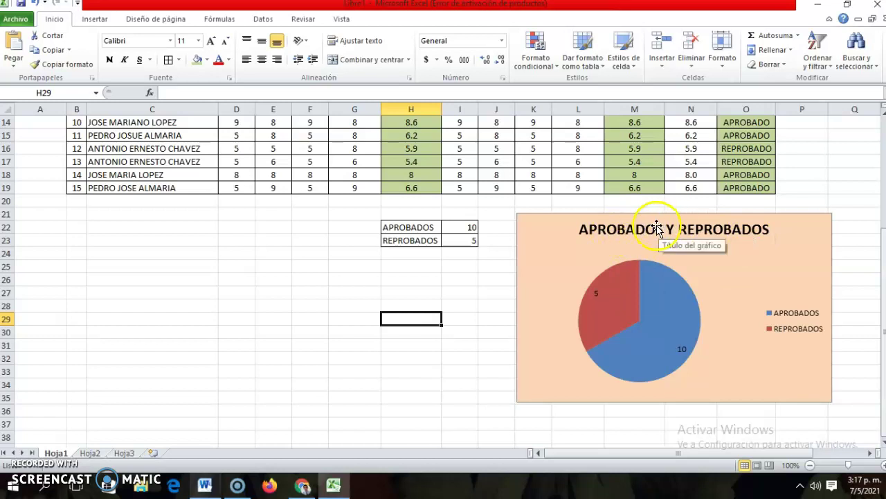
left_click(505, 282)
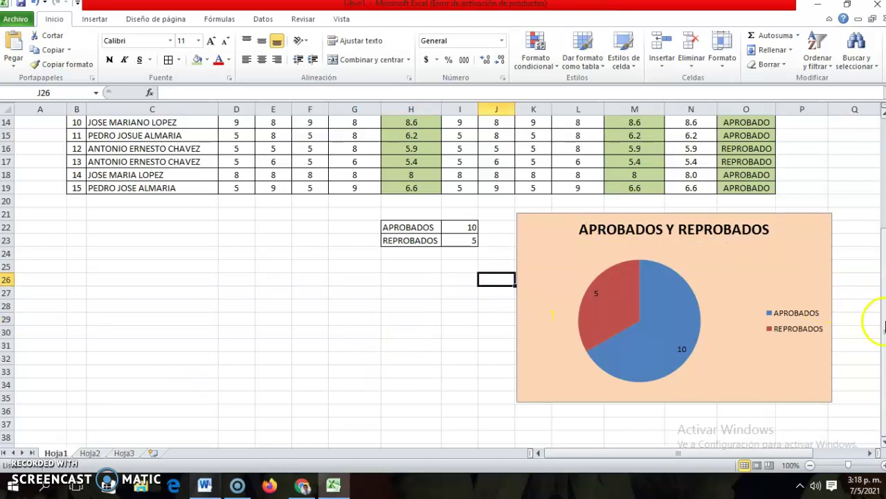
mouse_move(884, 323)
left_mouse_down()
mouse_move(884, 231)
mouse_move(879, 309)
left_mouse_up()
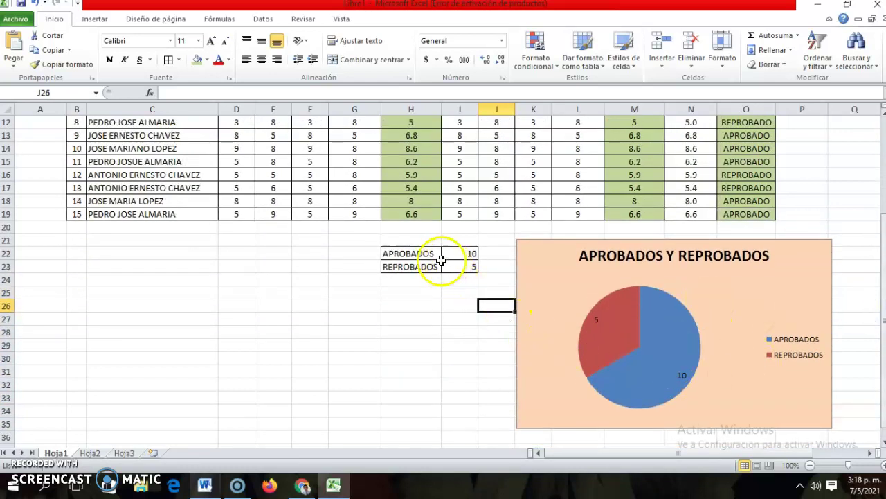